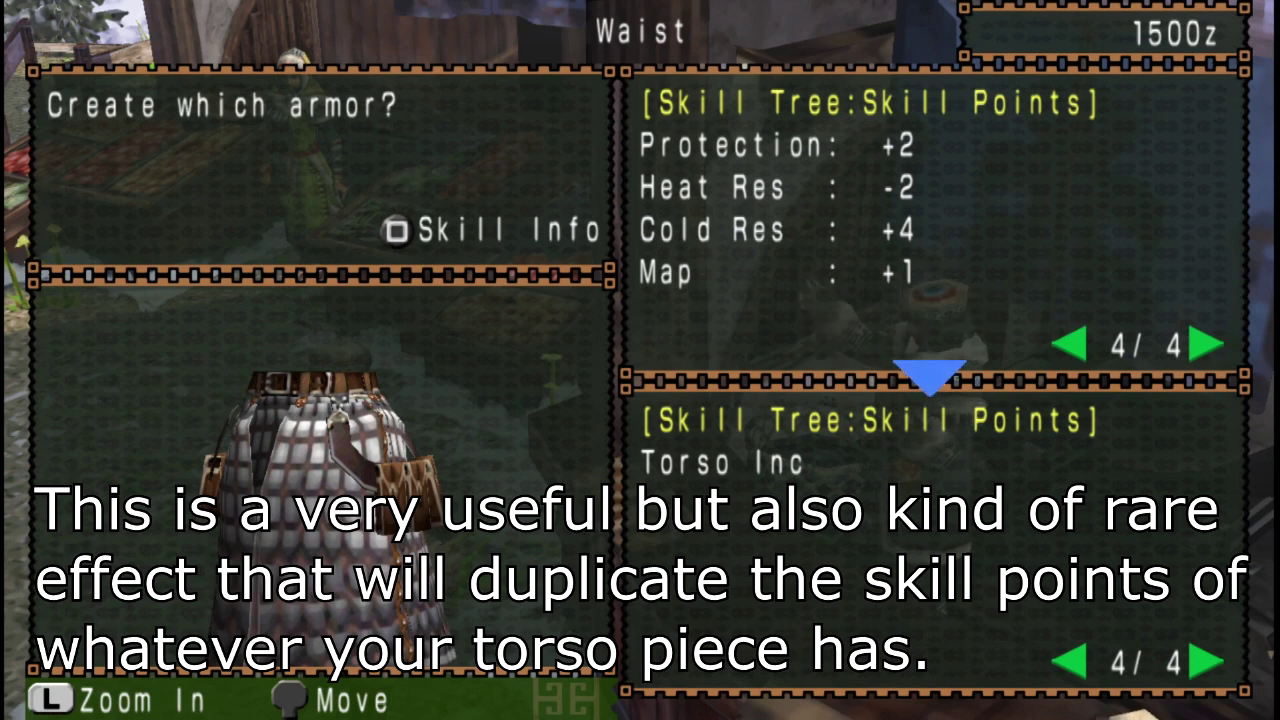
Step: Compare the waist armor's activated skills and skill points, and leave the armor creation screen
key("Left")
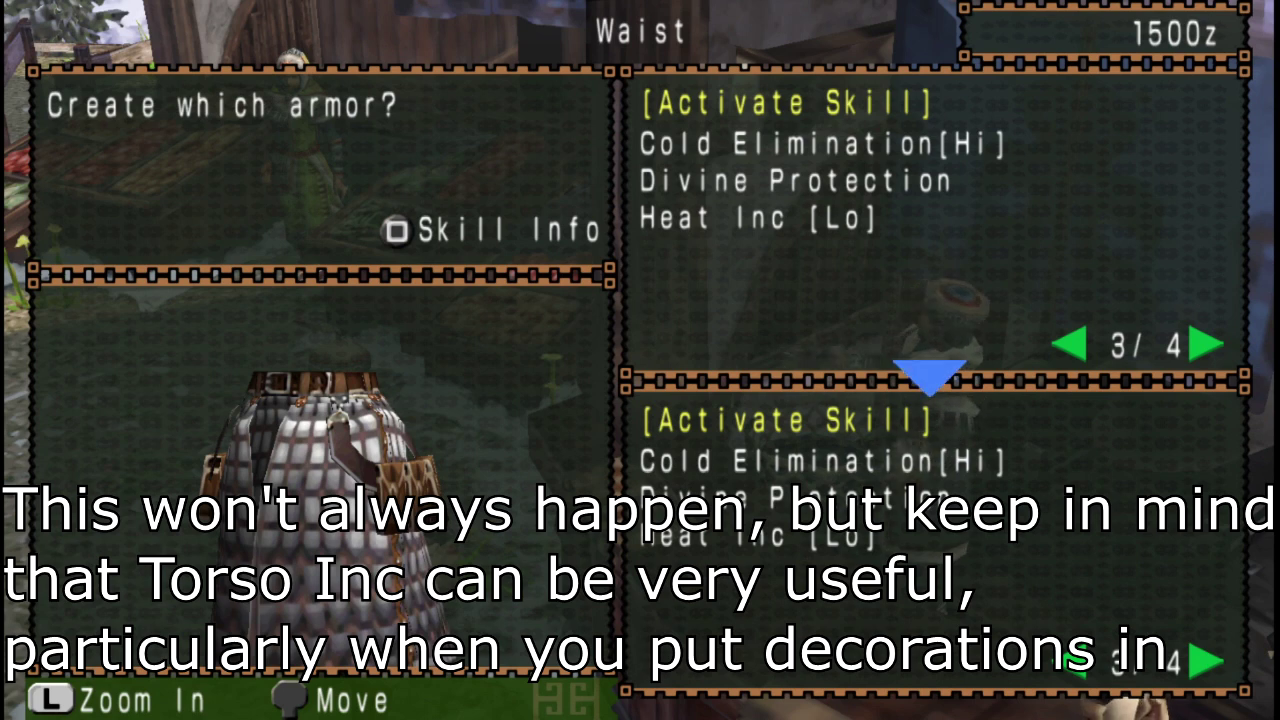
key("Right")
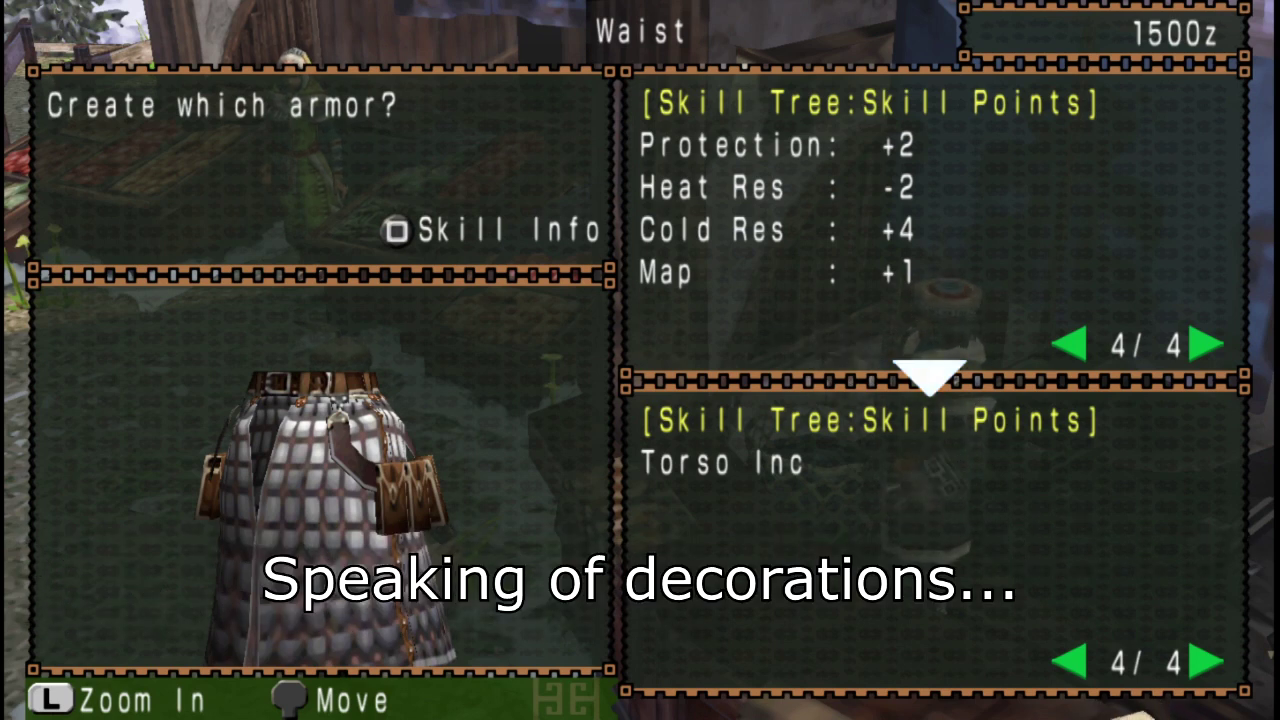
key("Escape")
key("Escape")
key("Up")
key("Up")
key("Escape")
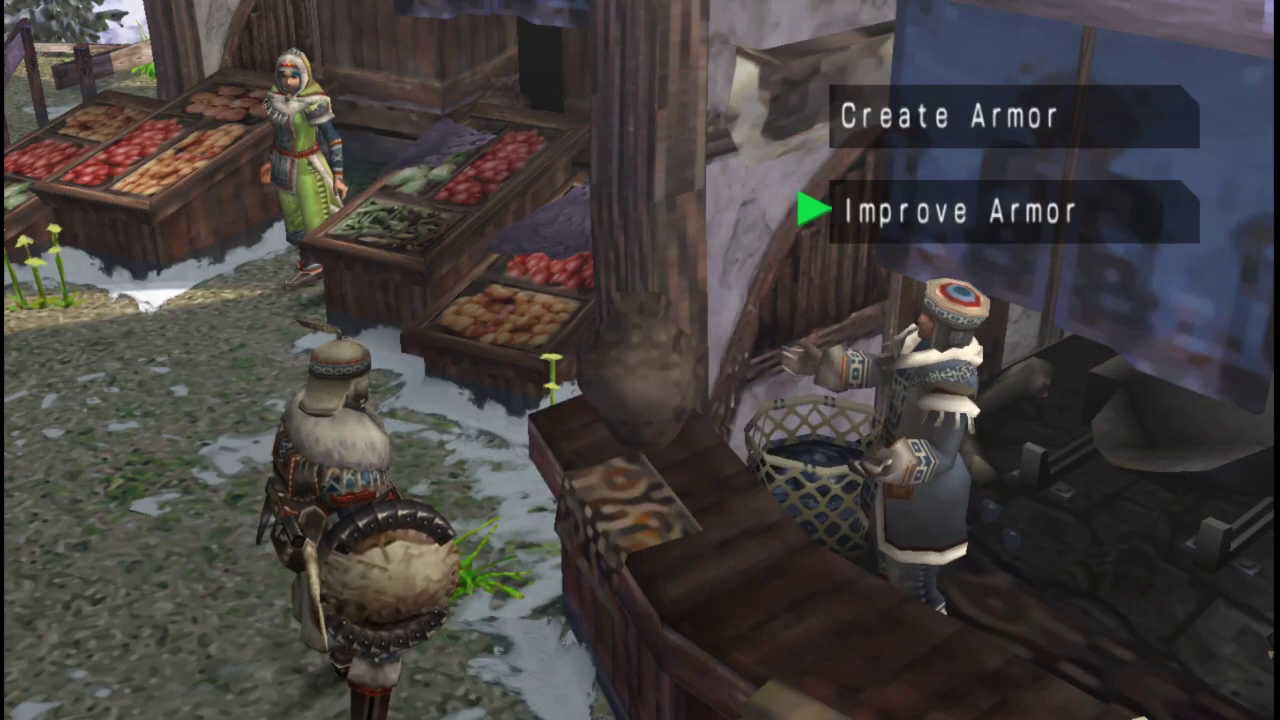
Step: Open the smith's weapon creation list for Sword/Dual Blades and browse the available Blademaster weapons
key("Escape")
key("Up")
key("Return")
key("Return")
key("Down")
key("Return")
key("Down")
key("a")
key("Escape")
key("a")
key("Right")
key("Down")
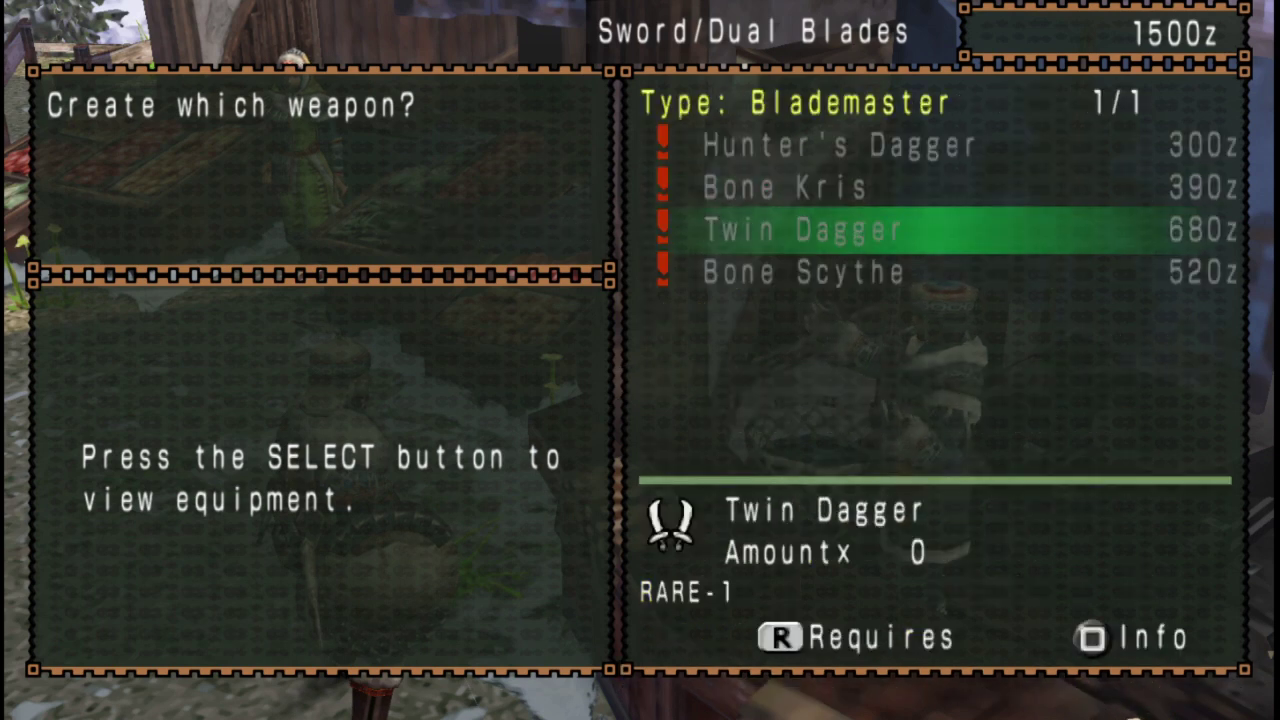
key("Down")
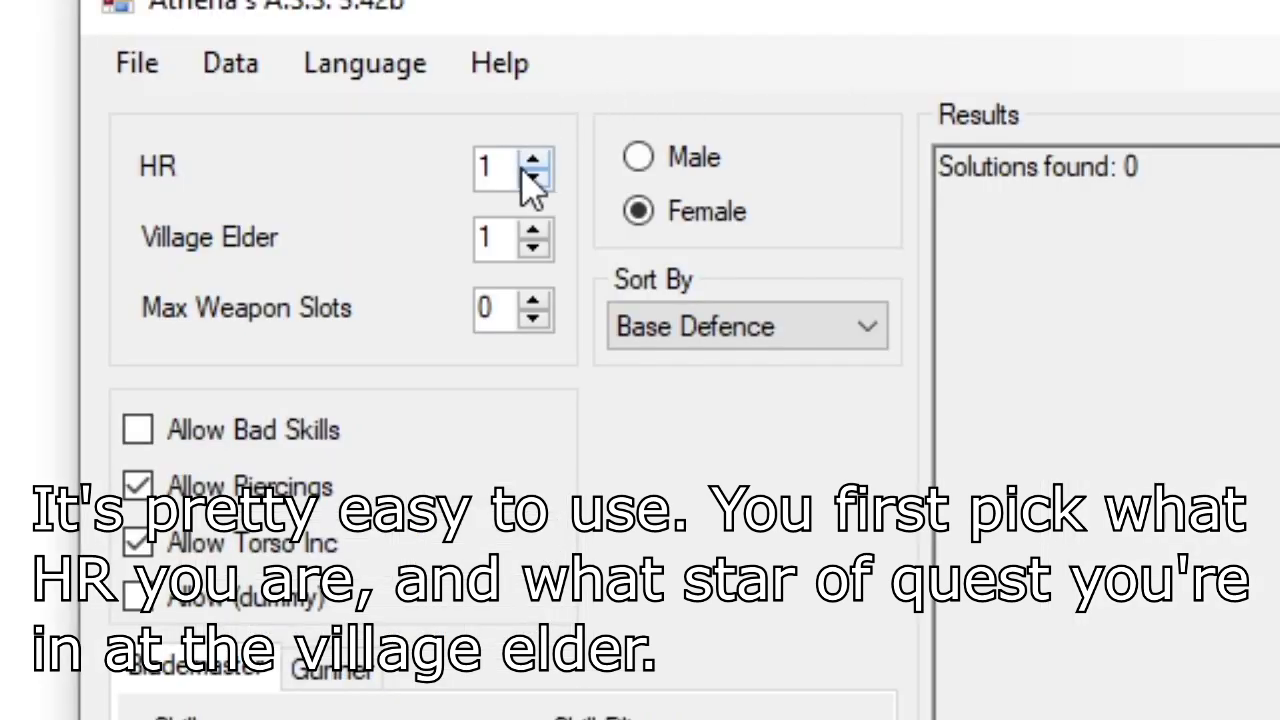
left_click(400, 139)
left_click(534, 166)
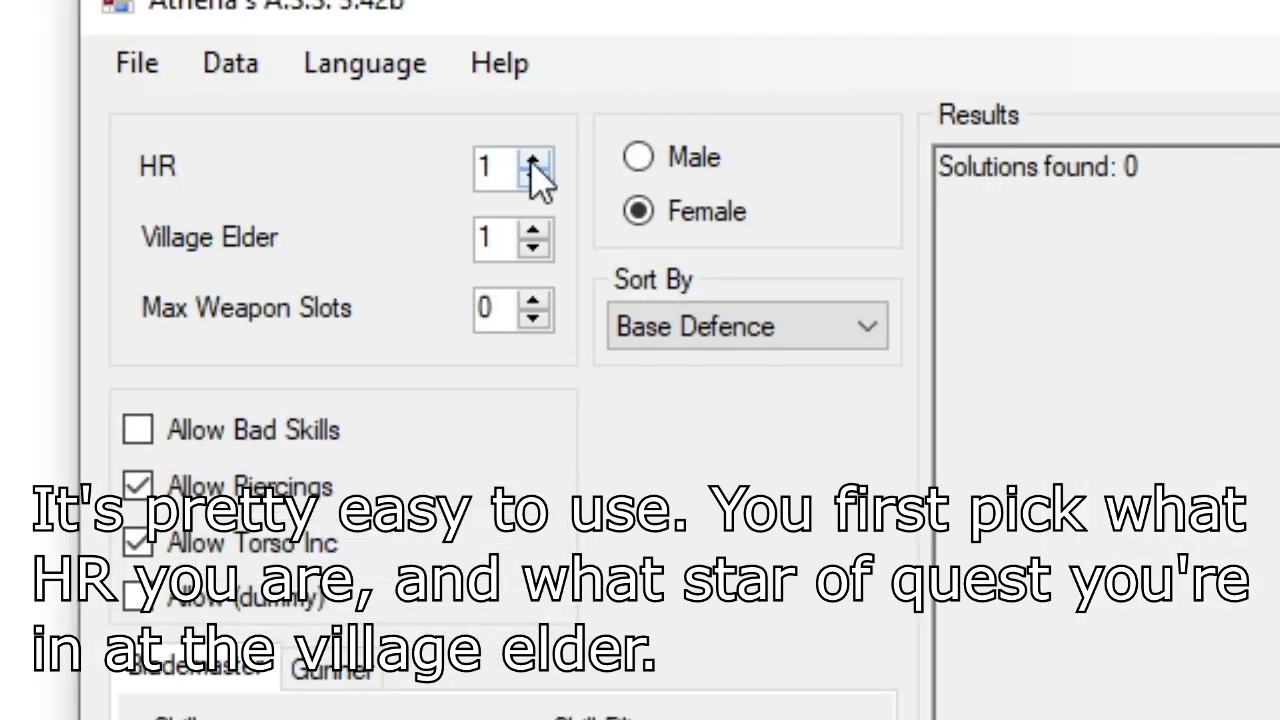
left_click(533, 232)
left_click(533, 232)
left_click(533, 232)
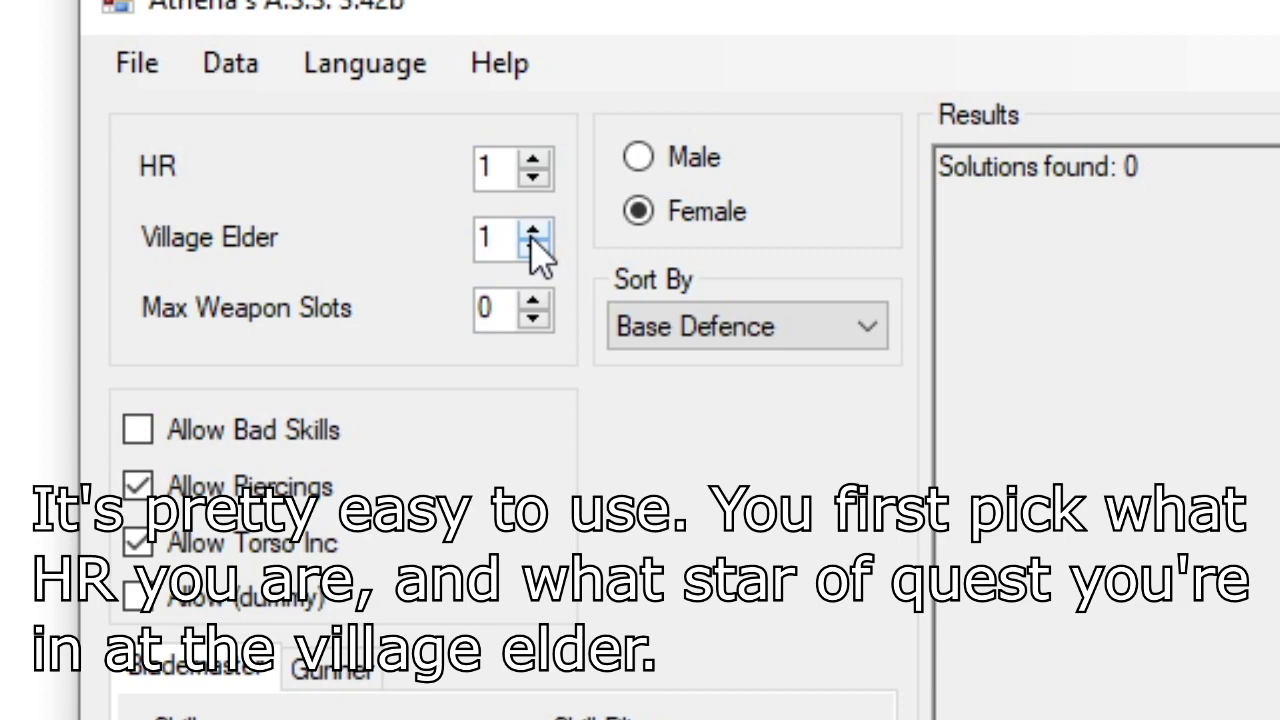
Step: Try a Max Weapon Slots value of 3 and reset it to 0
left_click(538, 316)
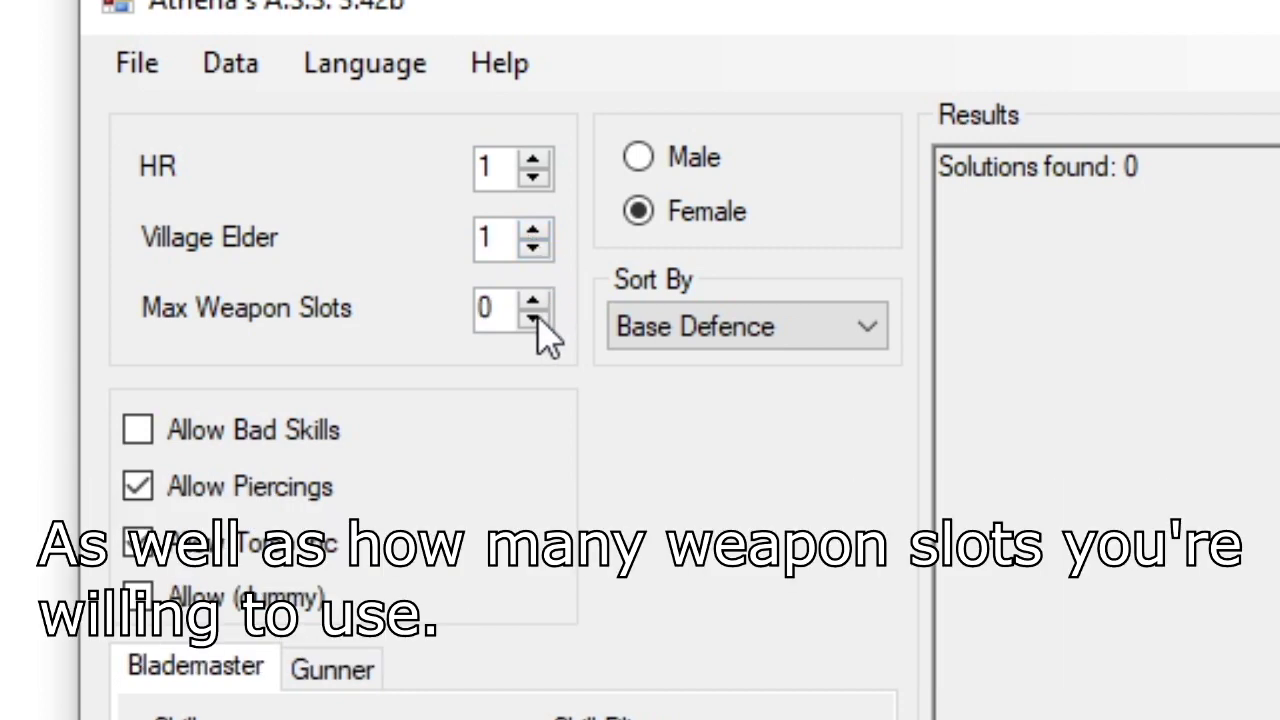
left_click(534, 301)
left_click(534, 301)
left_click(534, 301)
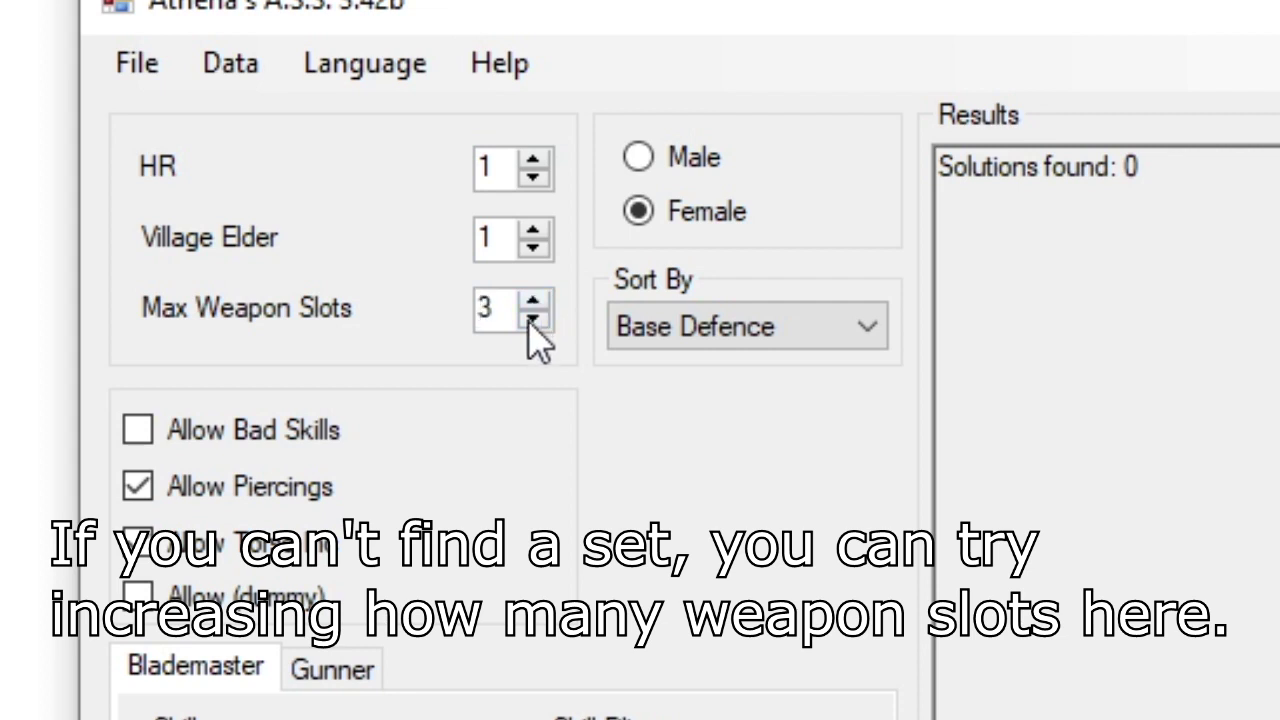
left_click(534, 320)
left_click(534, 320)
left_click(534, 320)
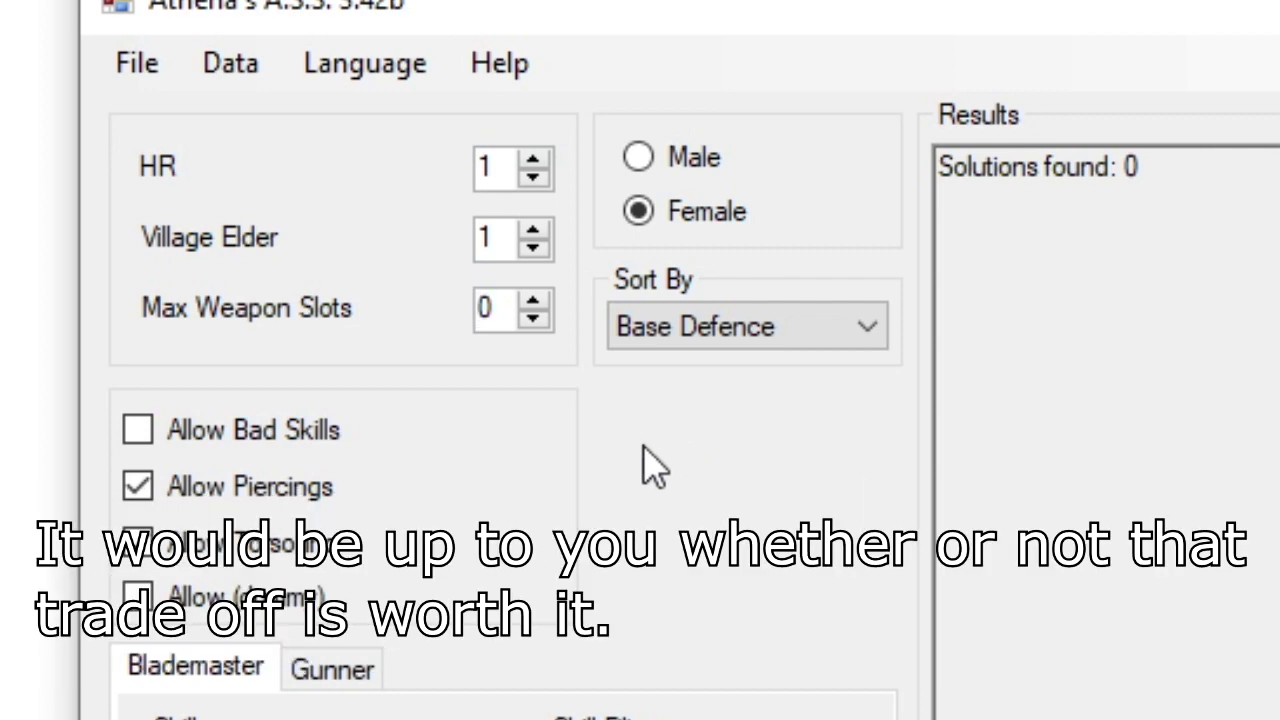
Step: Switch the gender to Male and back to Female, and choose Base Defence from the sorting options
left_click(676, 160)
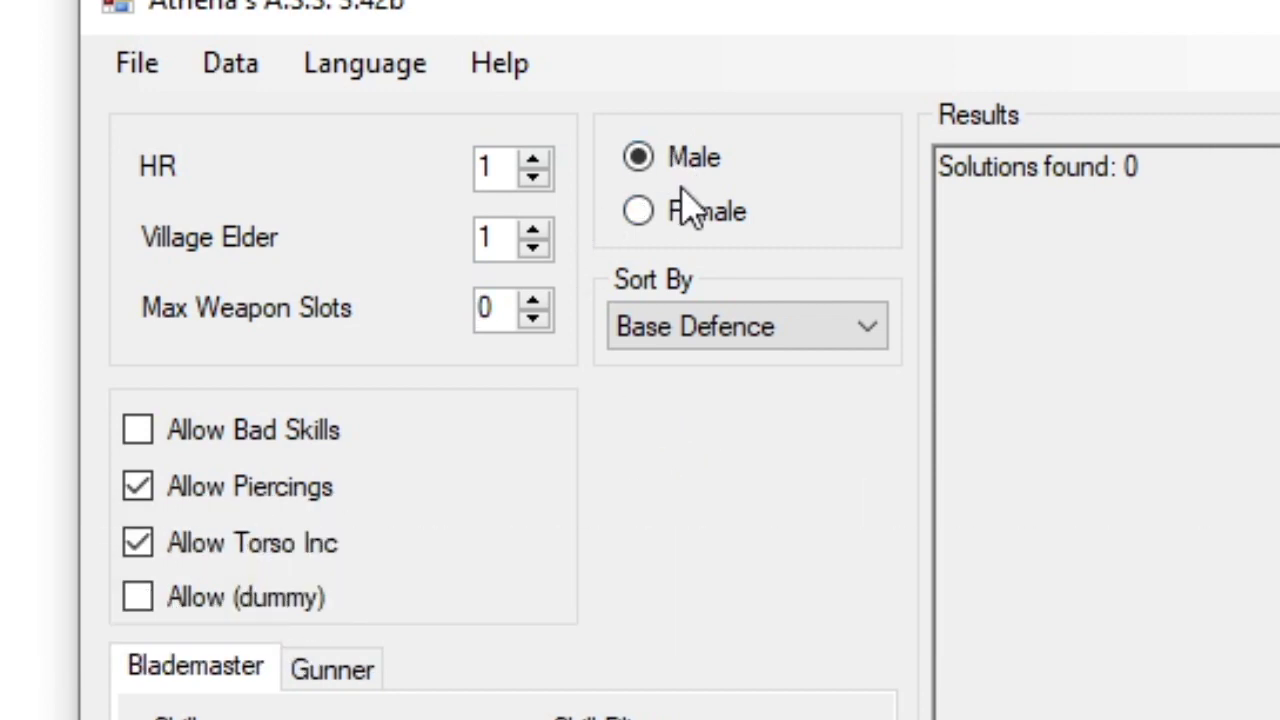
left_click(690, 232)
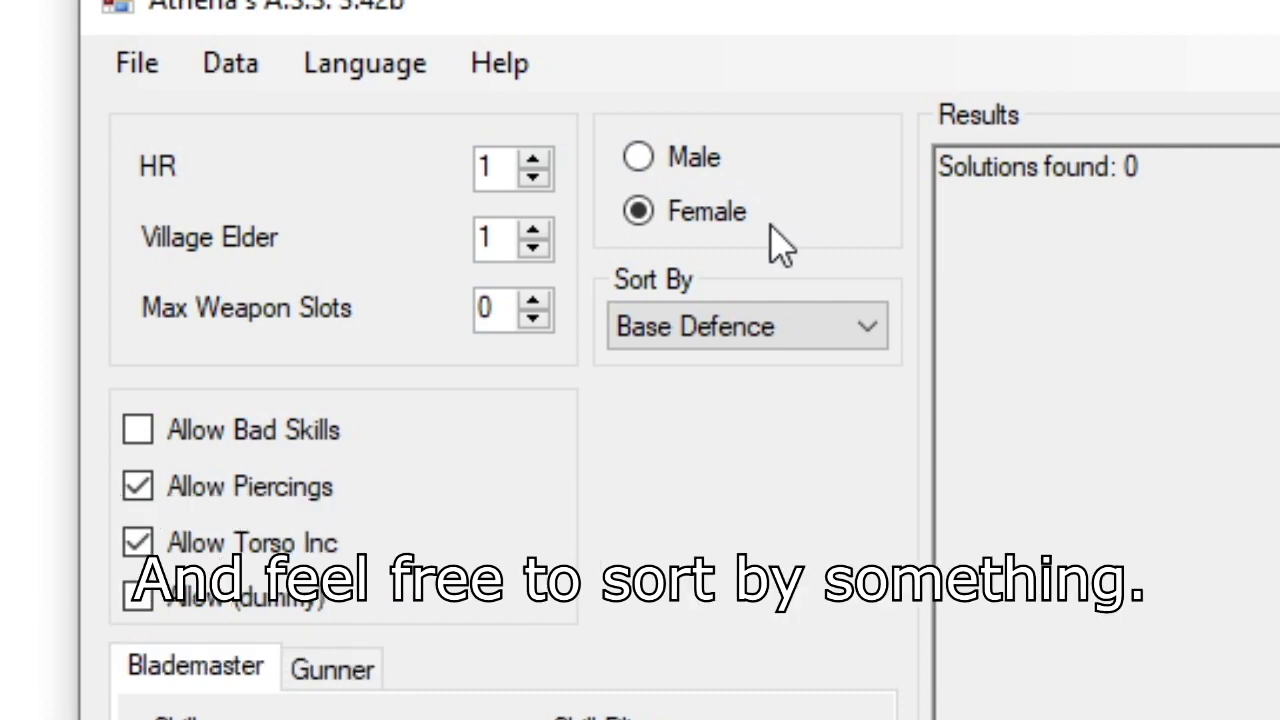
left_click(731, 330)
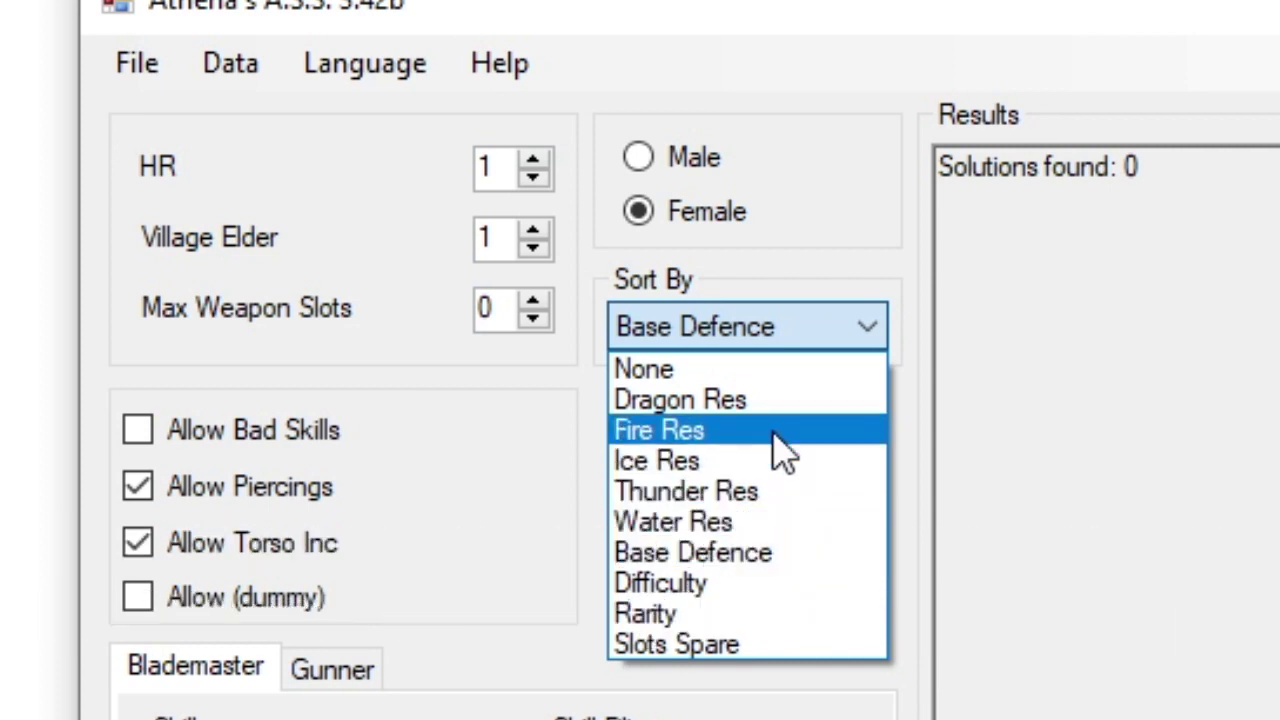
left_click(804, 557)
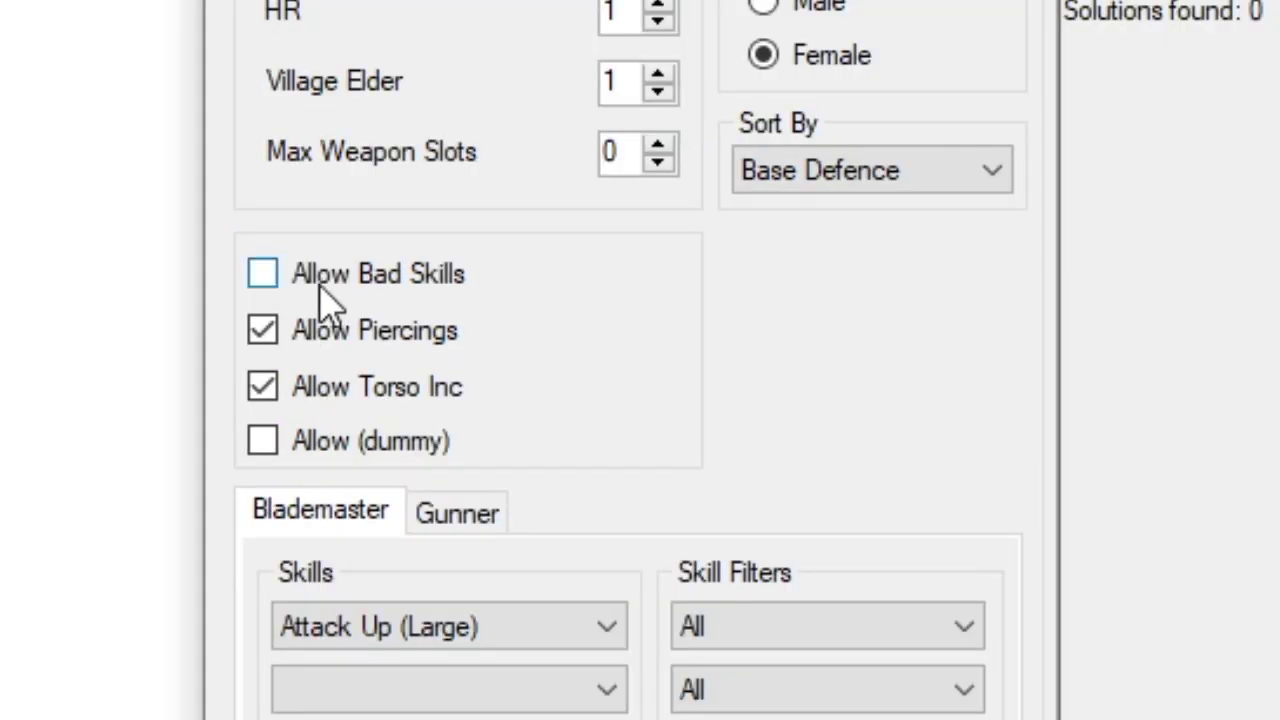
Step: Toggle Allow Bad Skills, Allow Piercings and Allow (dummy), returning each option to its original state
left_click(268, 278)
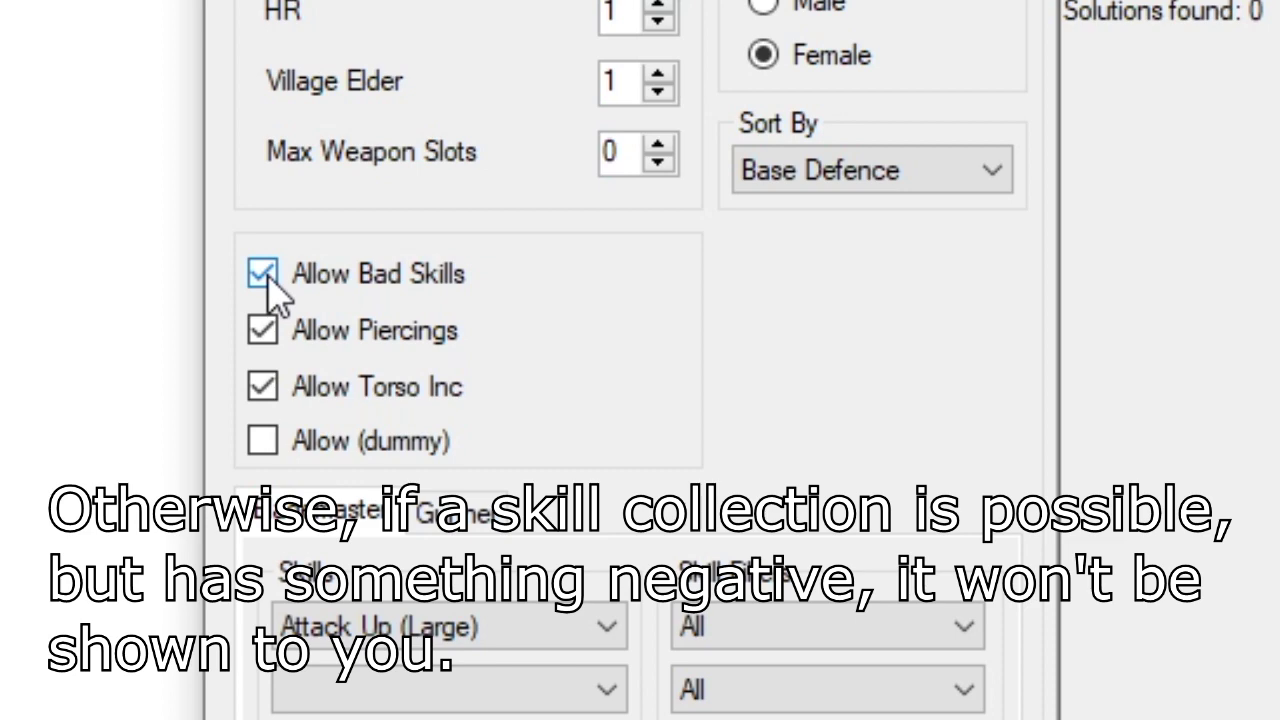
left_click(266, 276)
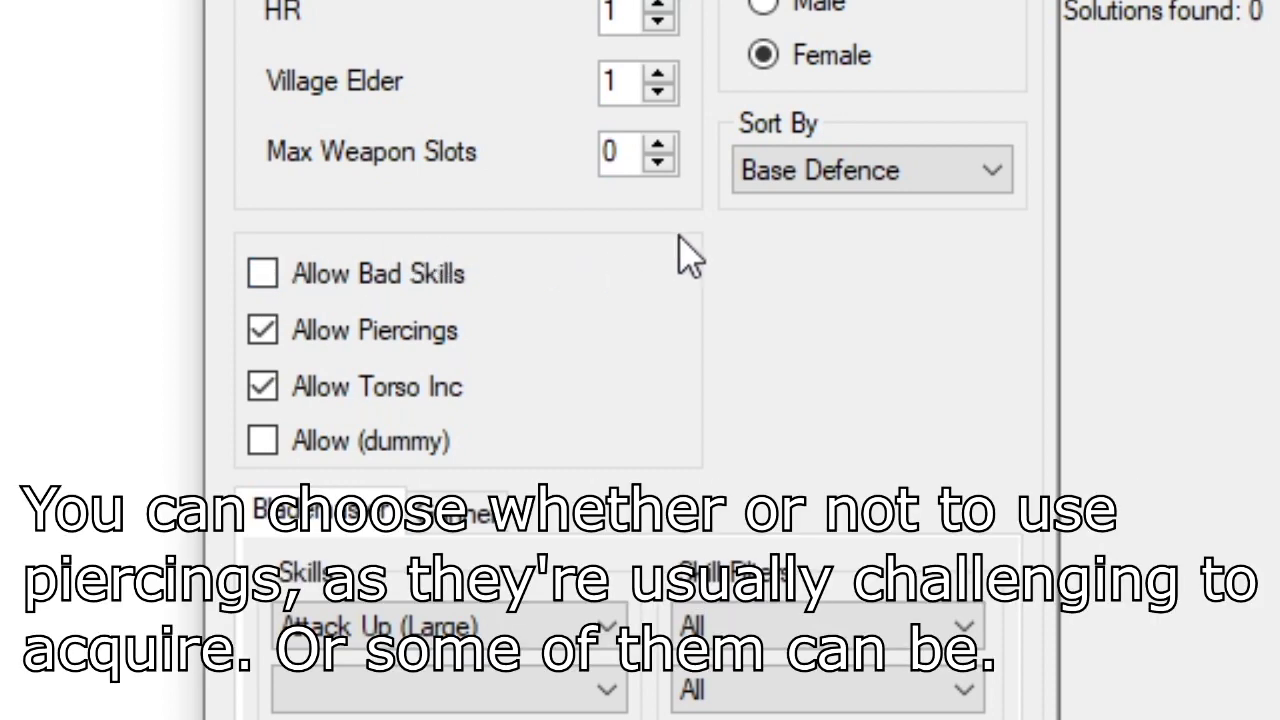
left_click(339, 333)
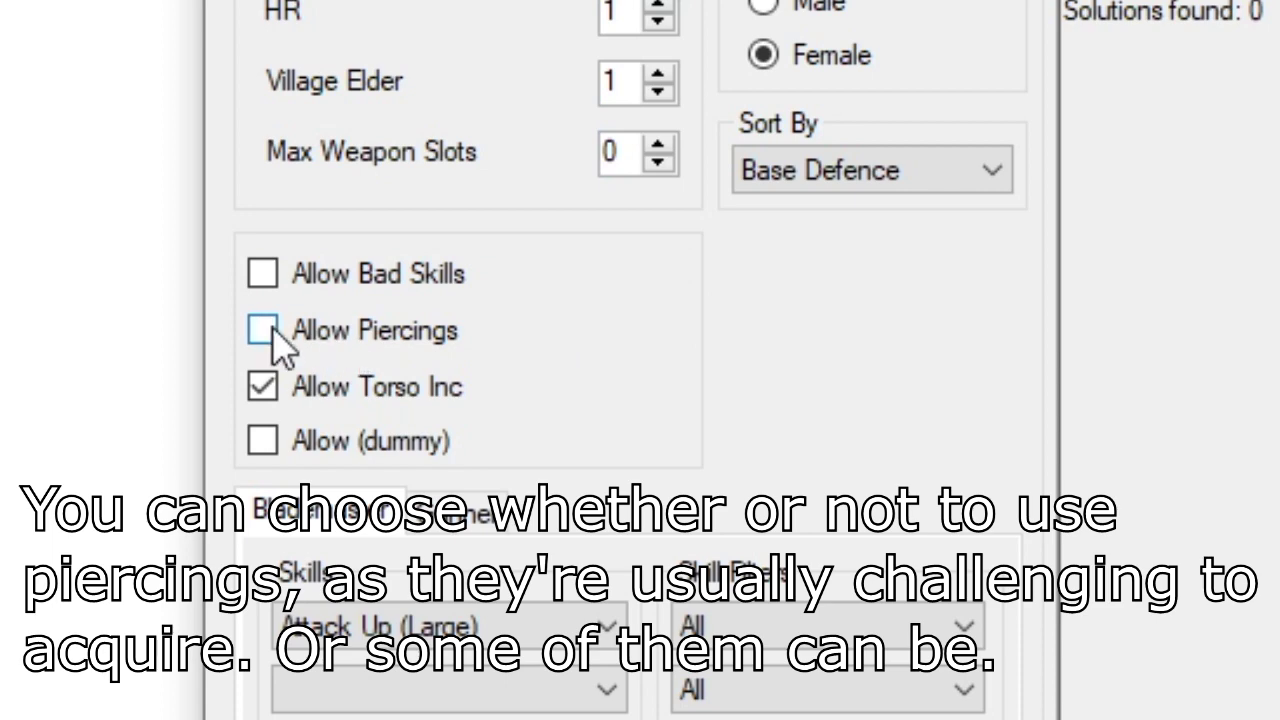
left_click(263, 330)
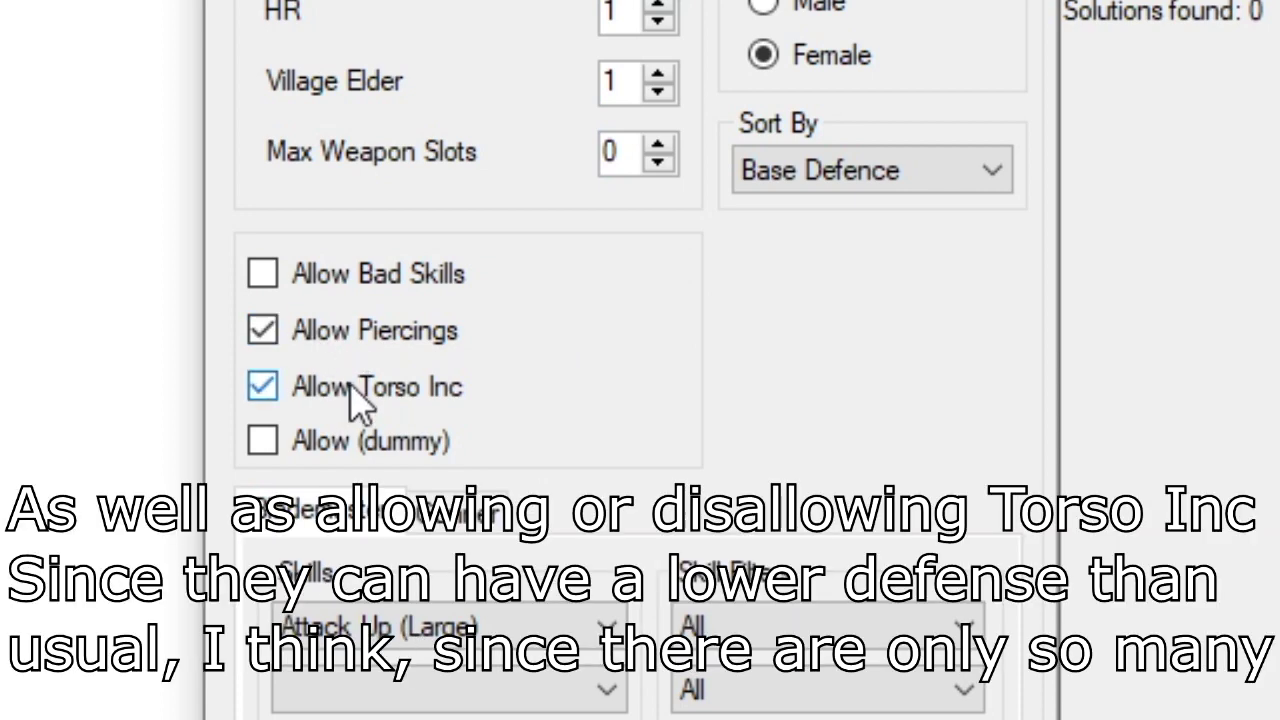
left_click(352, 386)
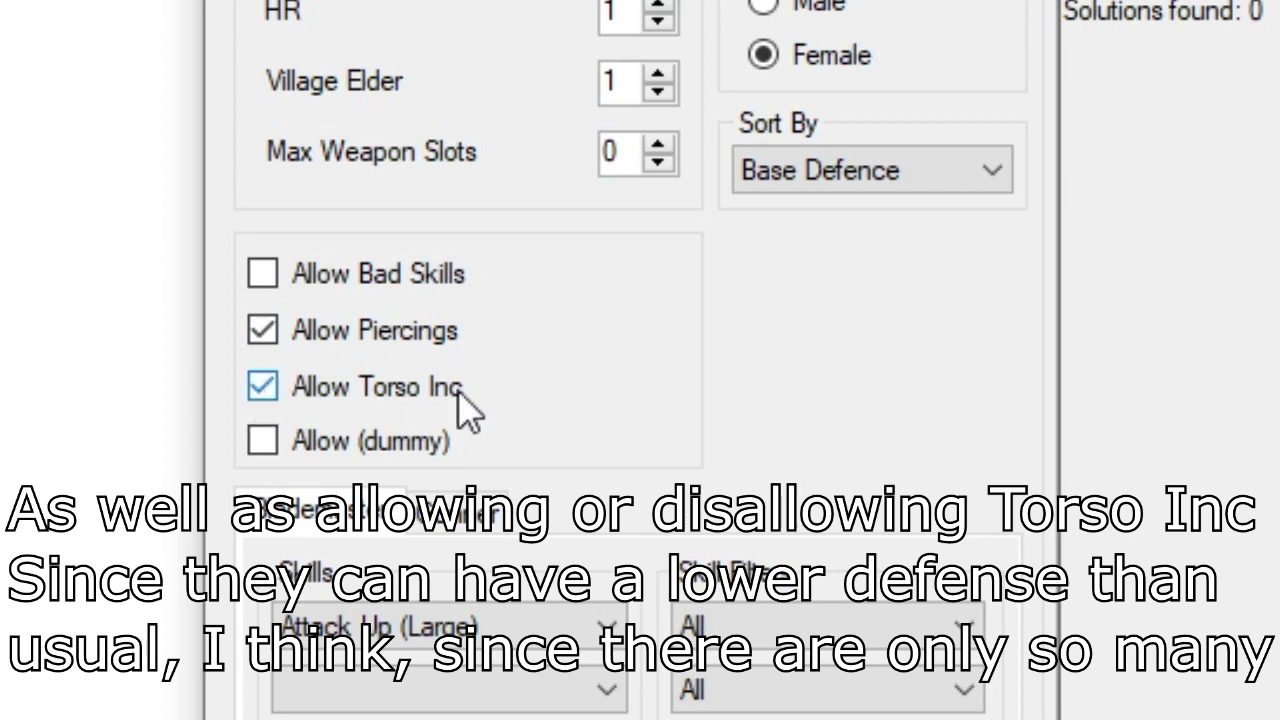
left_click(312, 465)
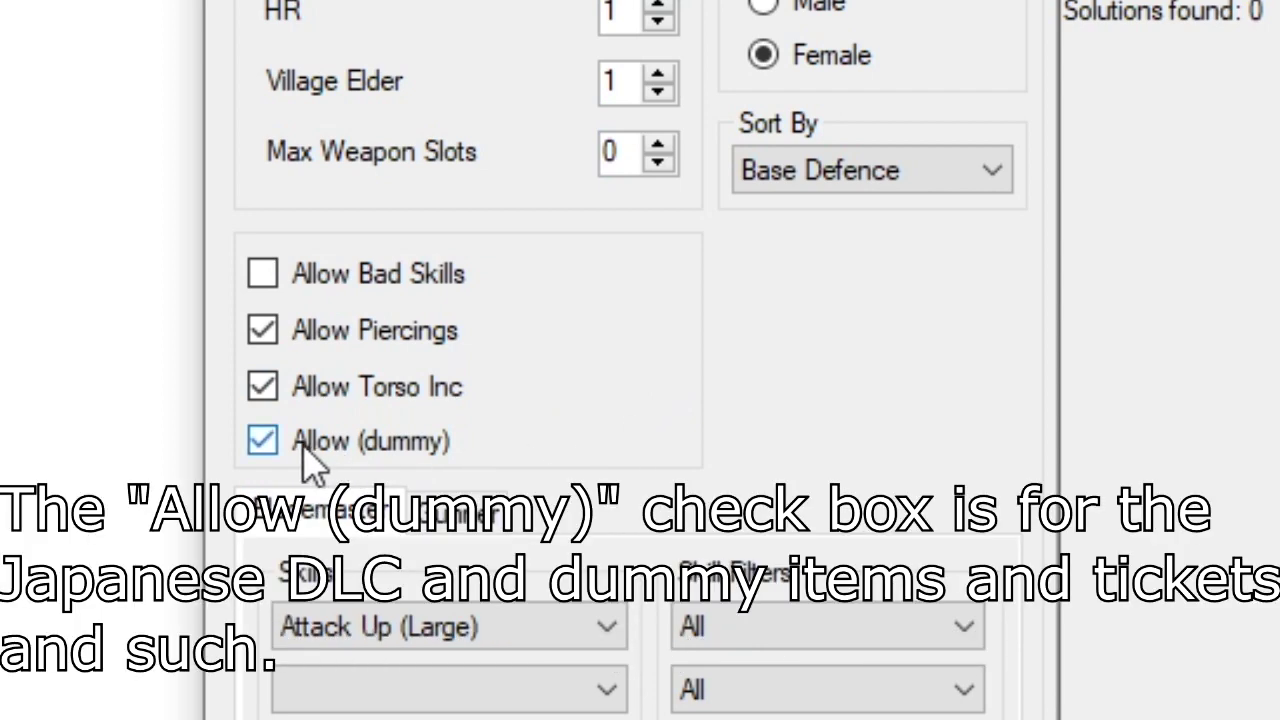
left_click(312, 465)
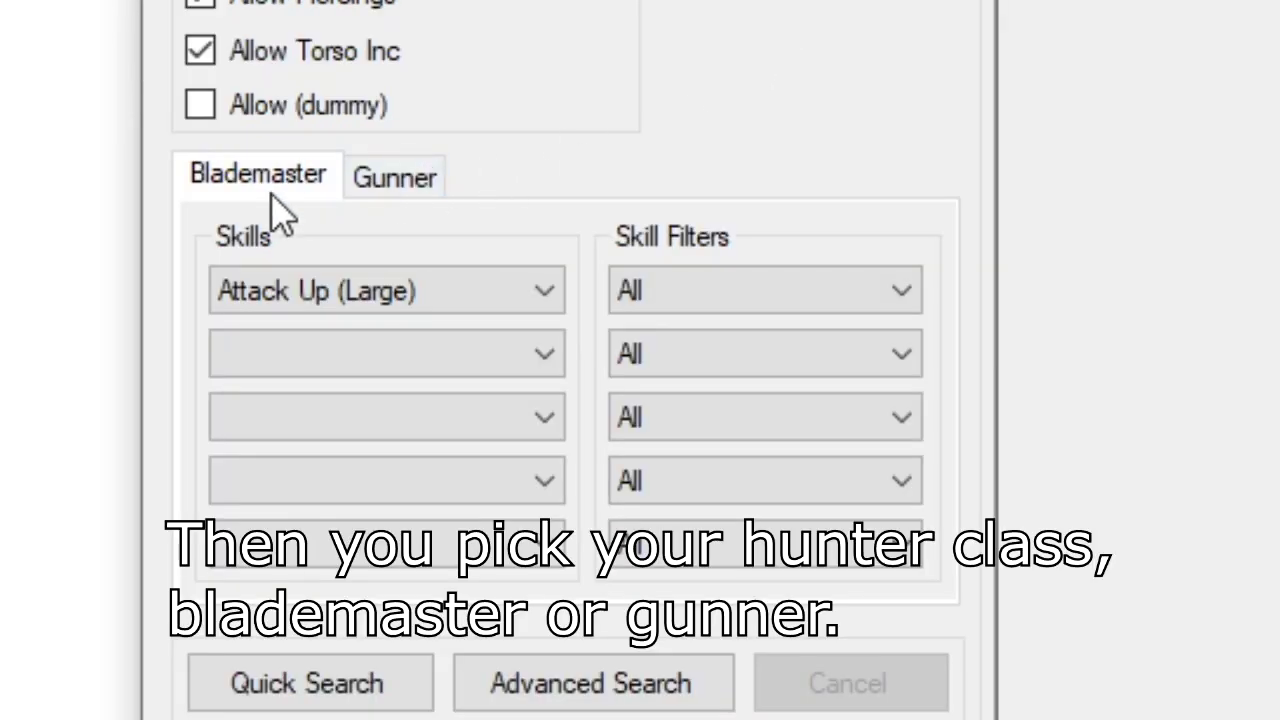
Step: Check the Gunner skill set, return to Blademaster and clear its first skill
left_click(380, 185)
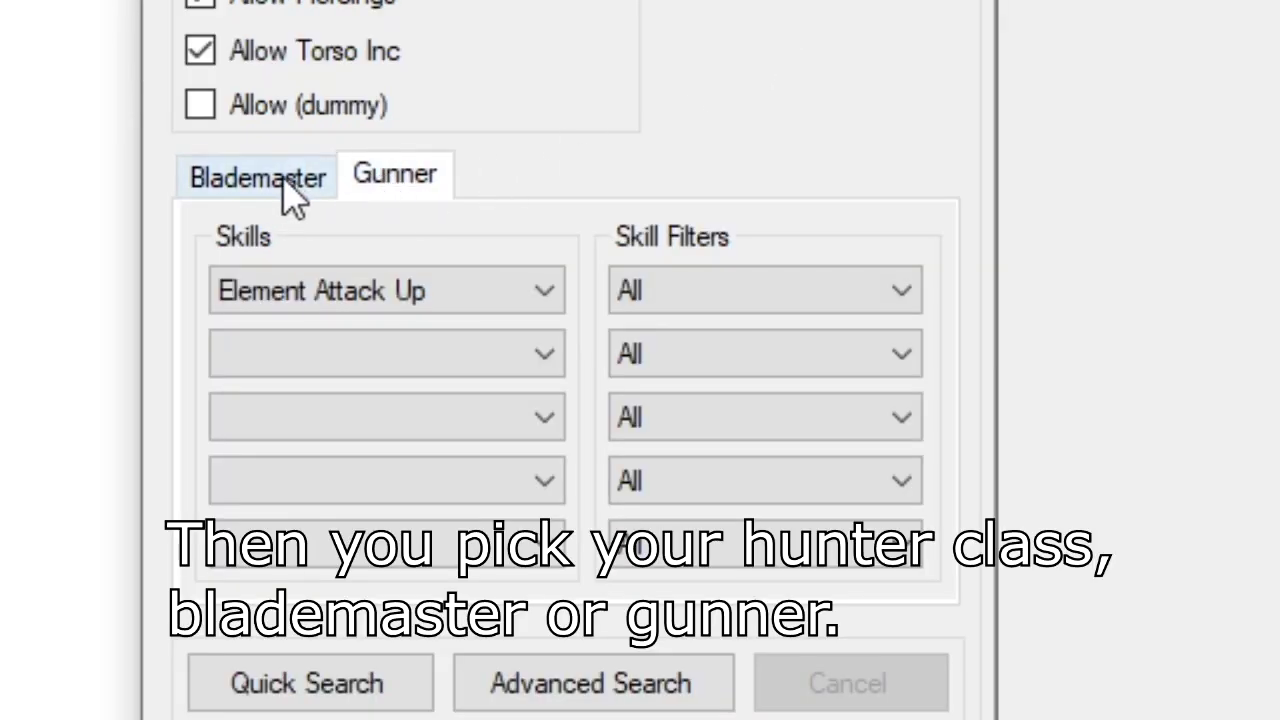
left_click(285, 190)
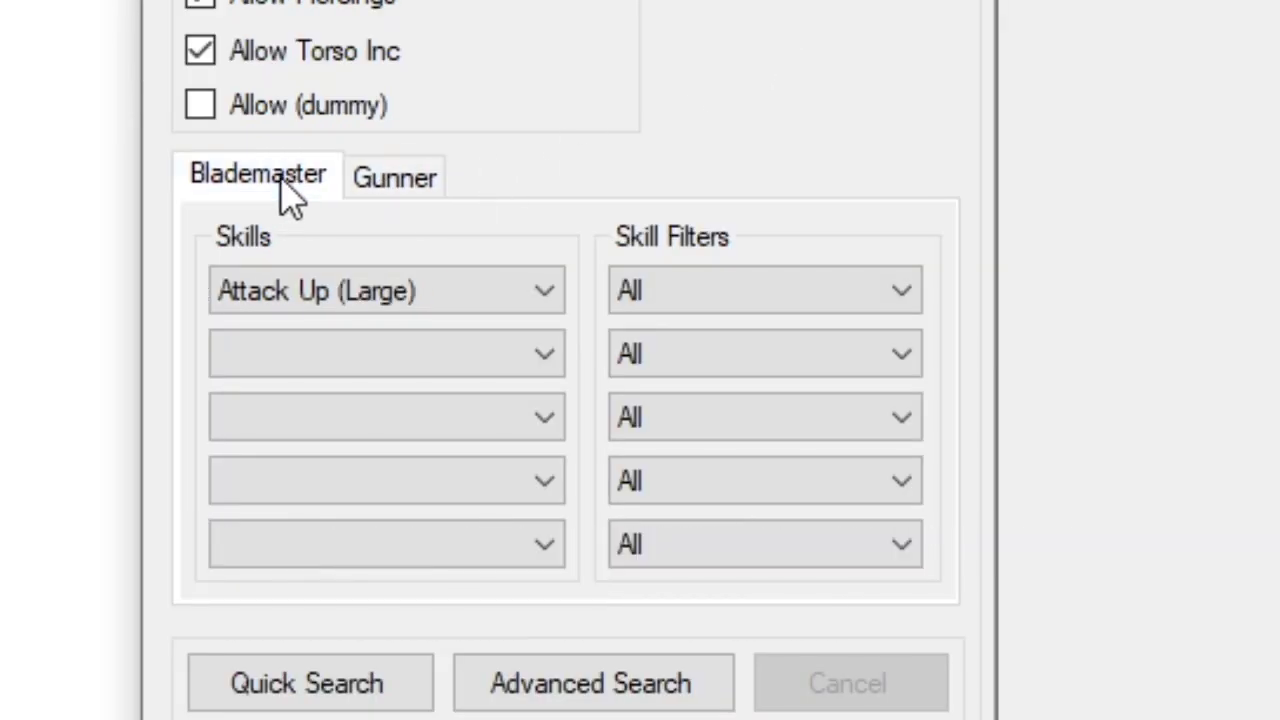
left_click(545, 290)
left_click(380, 314)
Step: Clear the first skill, Element Attack Up, from the Gunner skill set
left_click(382, 186)
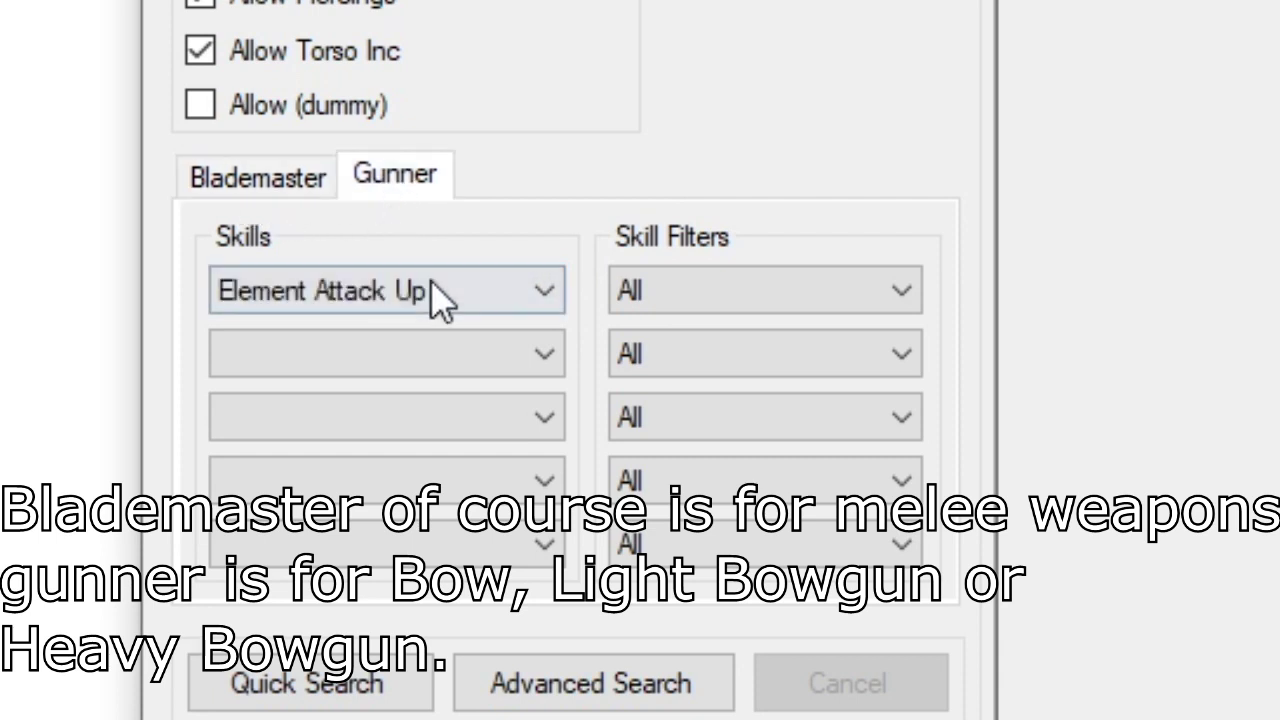
scroll(437, 294, "down", 2)
scroll(733, 310, "down", 1)
scroll(714, 312, "up", 1)
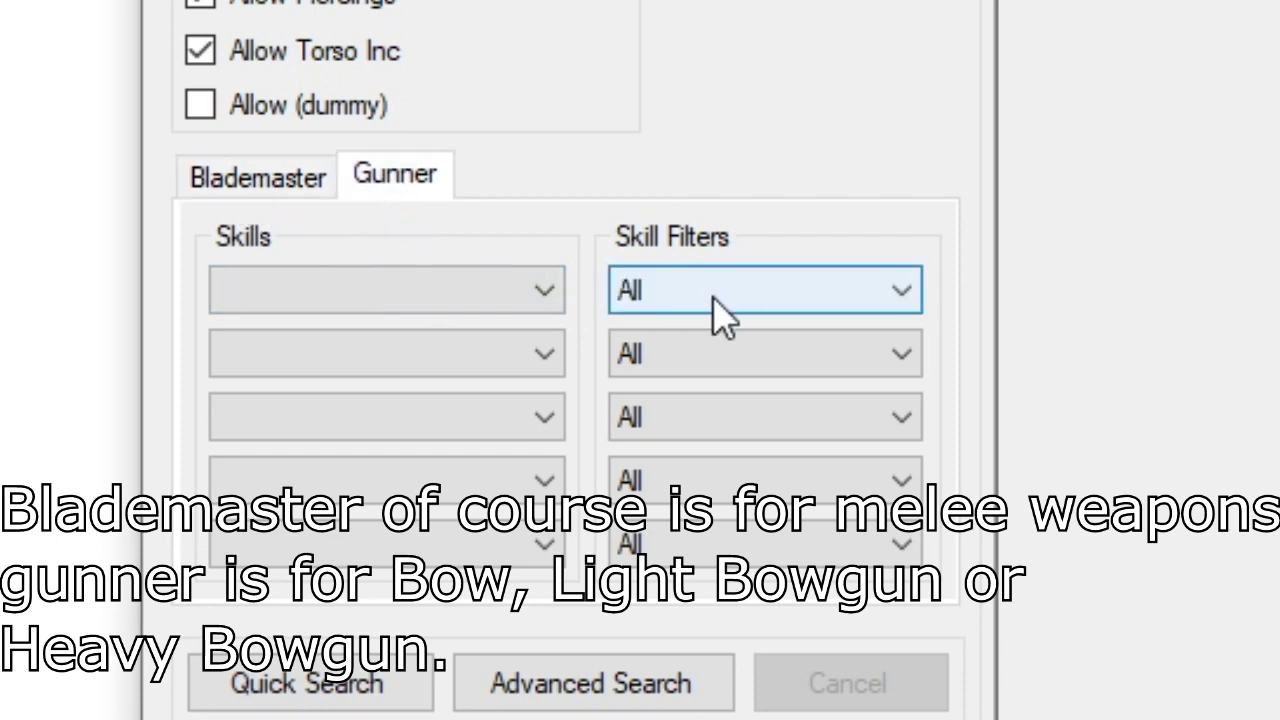
Step: Browse the full list of skills available for the first Blademaster skill, leaving it empty
left_click(262, 190)
left_click(485, 299)
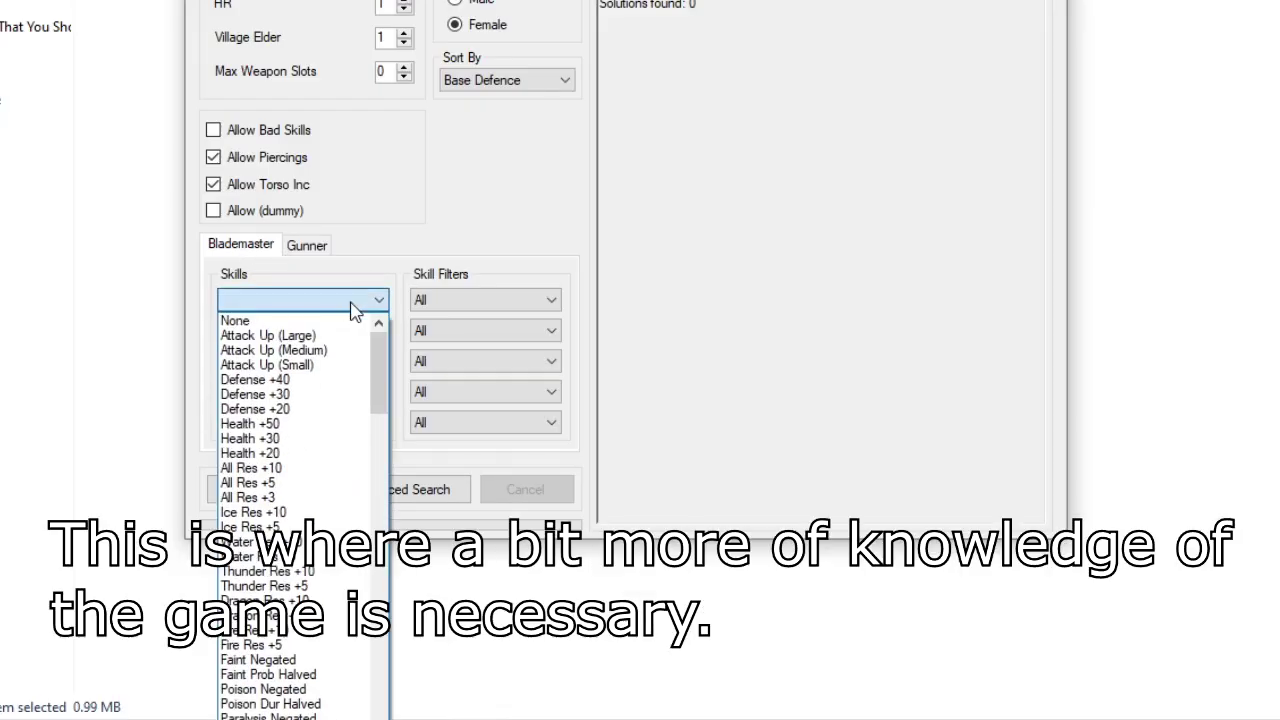
left_click_drag(377, 342, 390, 308)
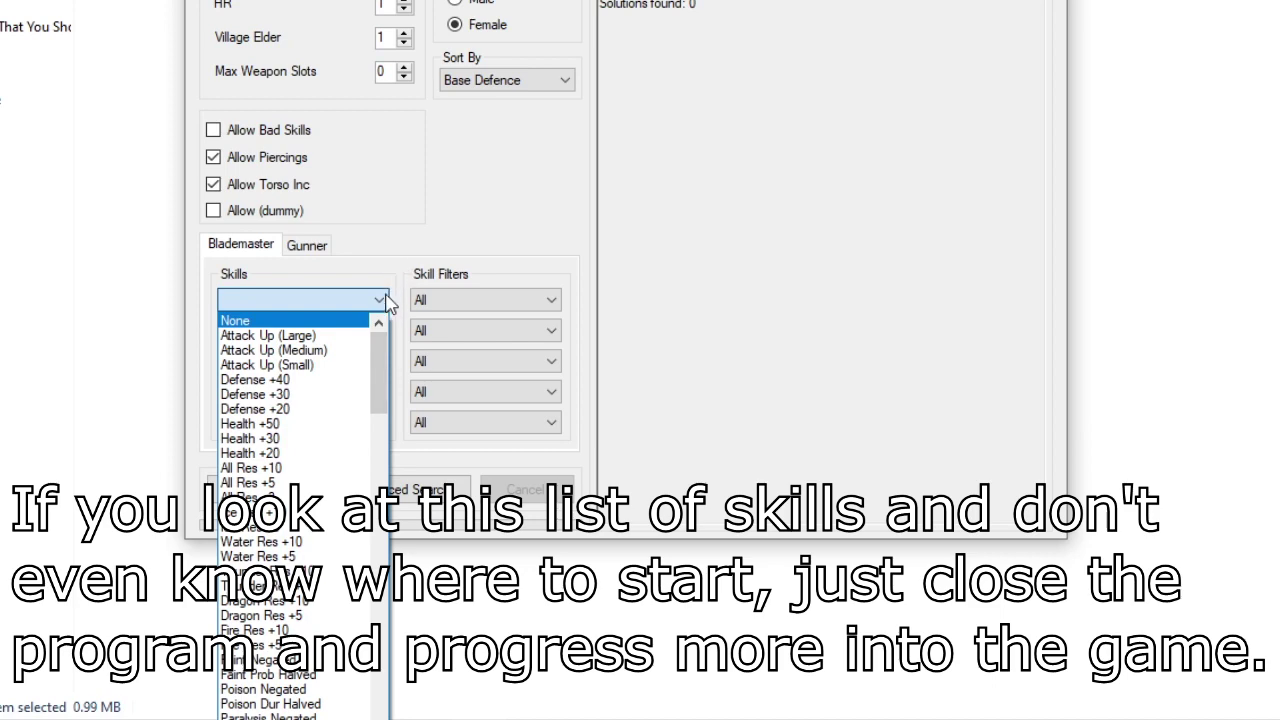
left_click_drag(378, 345, 385, 440)
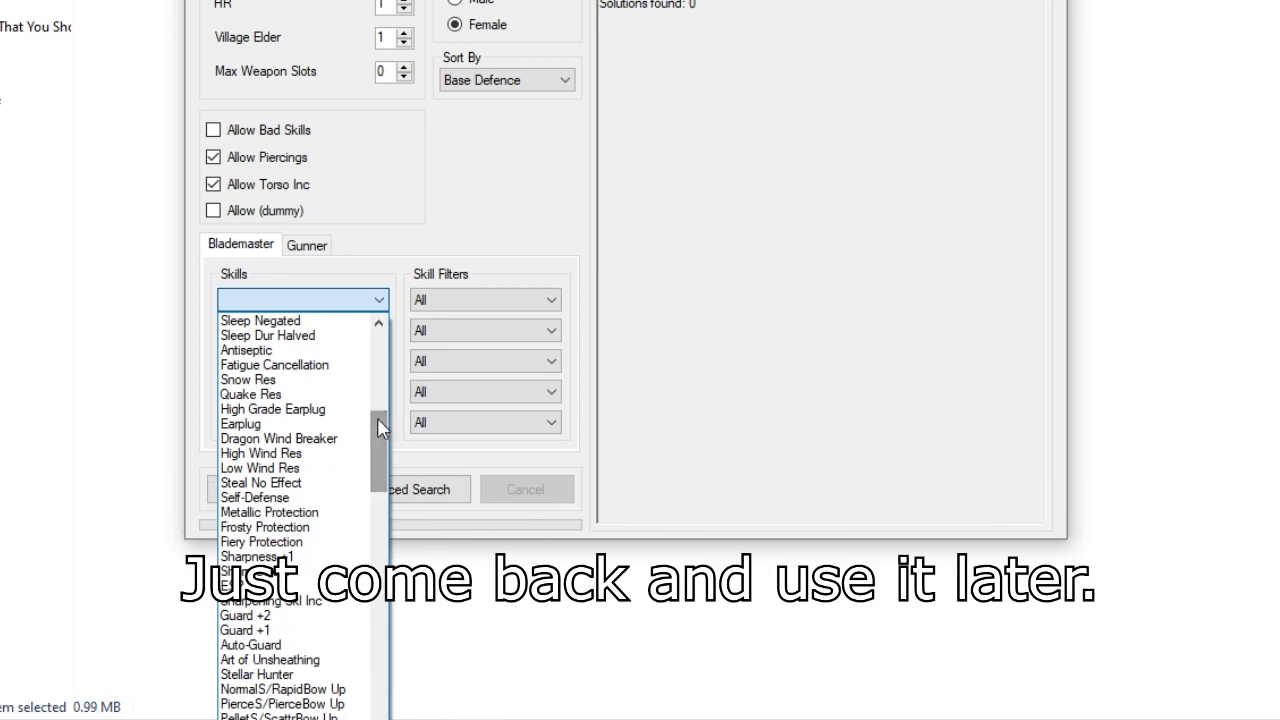
left_click(377, 288)
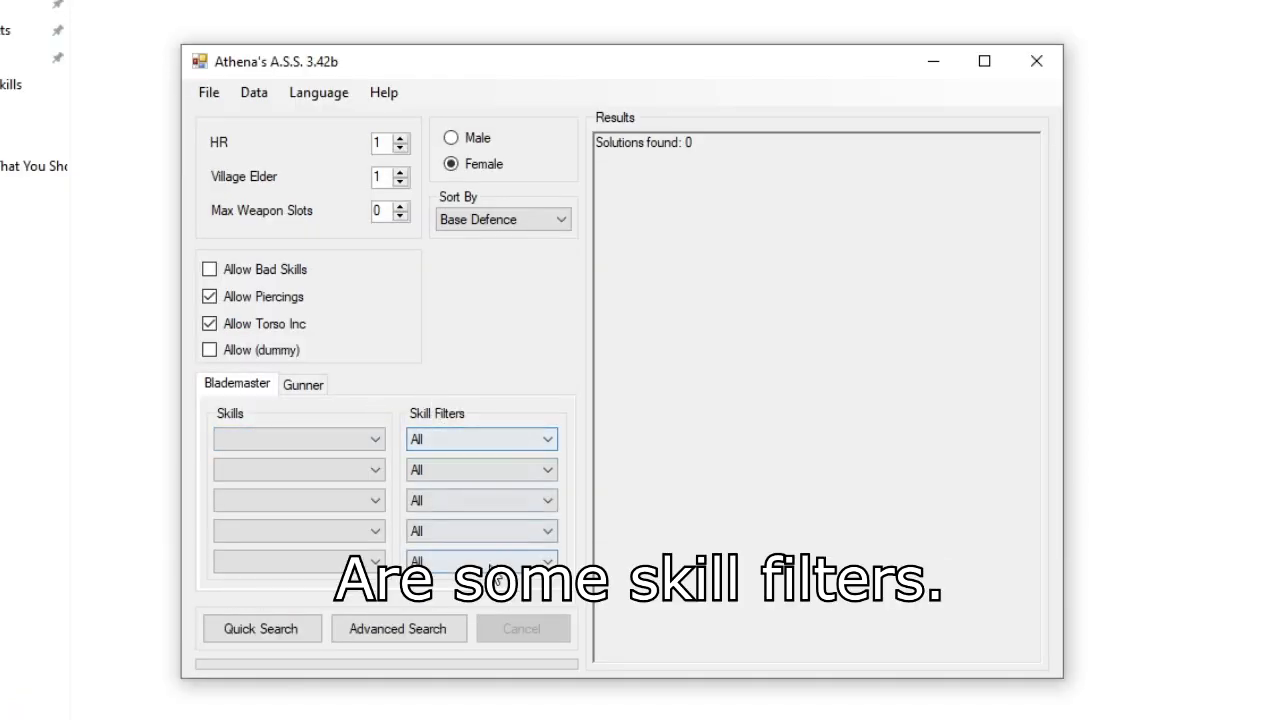
Step: Filter the first Blademaster skill to Defensive, view the matching skills and restore the filter to All
left_click(500, 448)
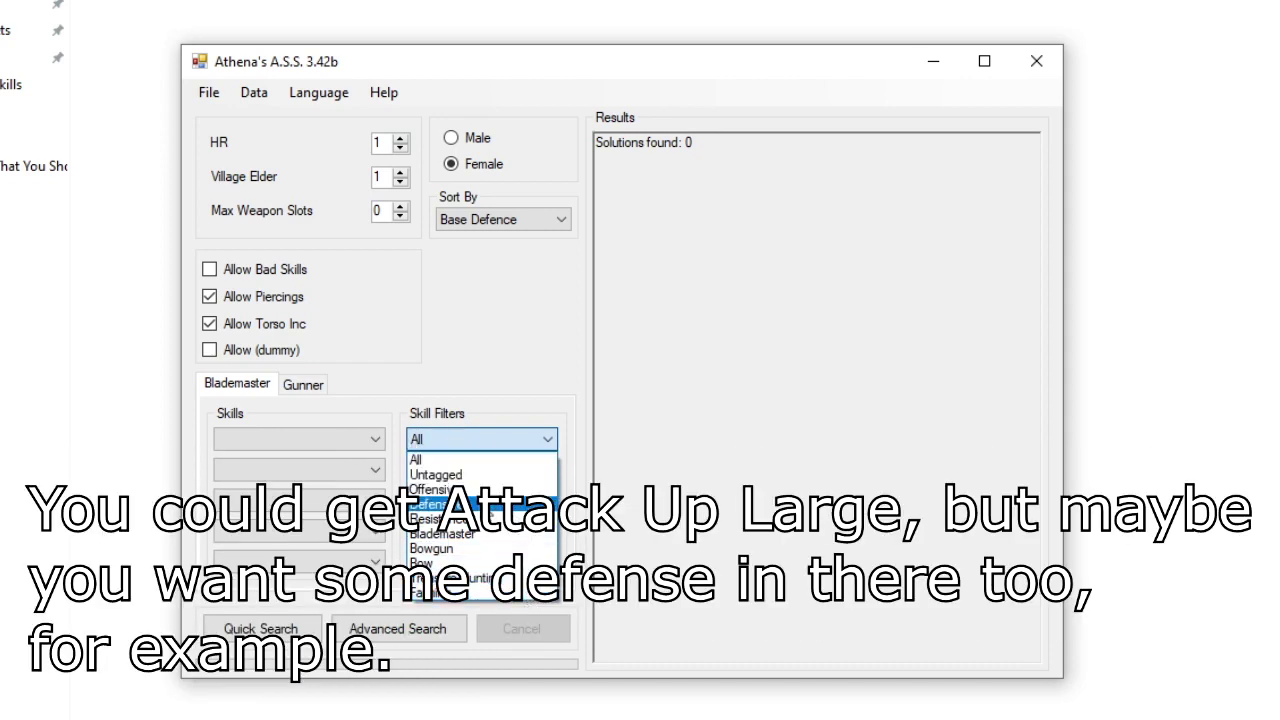
left_click(480, 504)
left_click(368, 441)
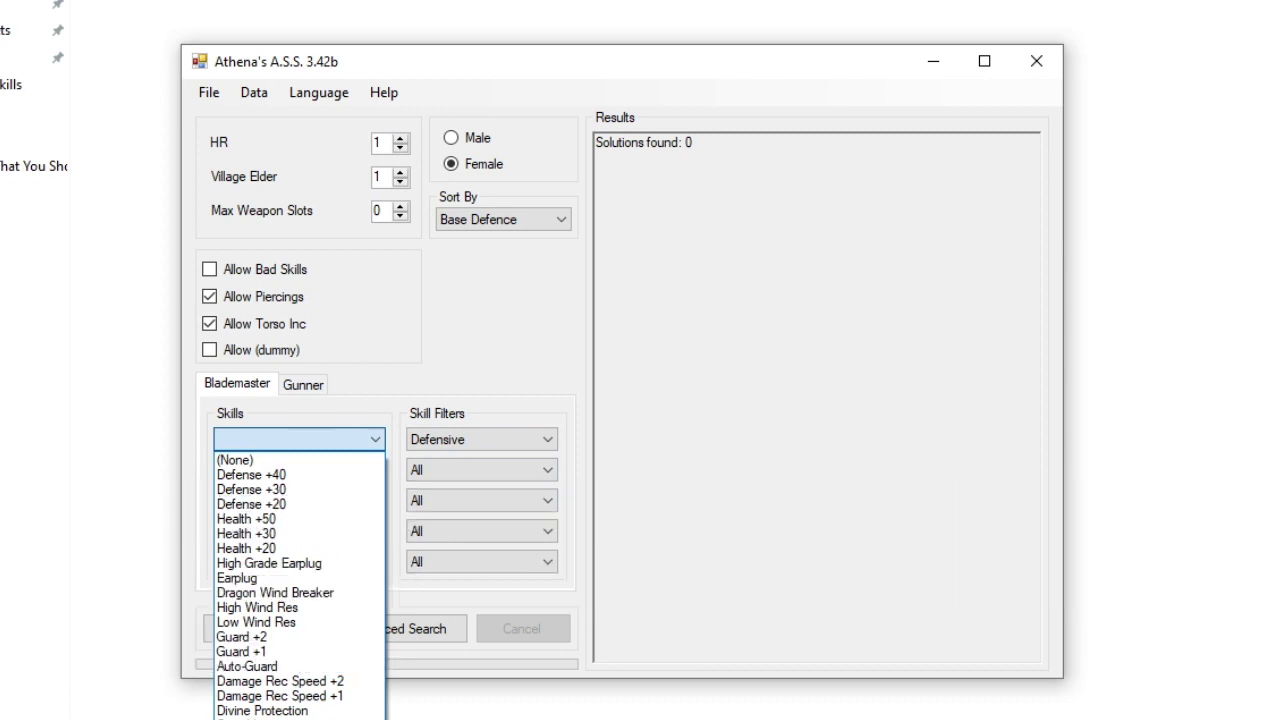
left_click(337, 440)
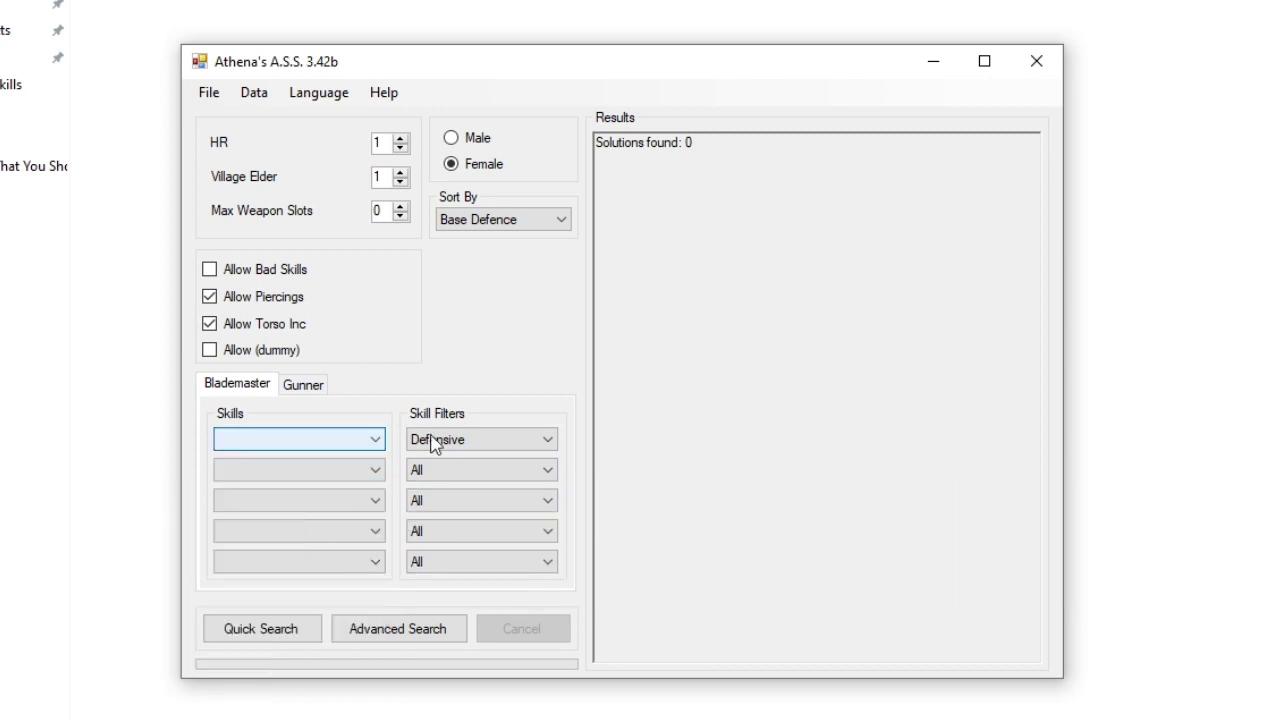
scroll(490, 450, "up", 1)
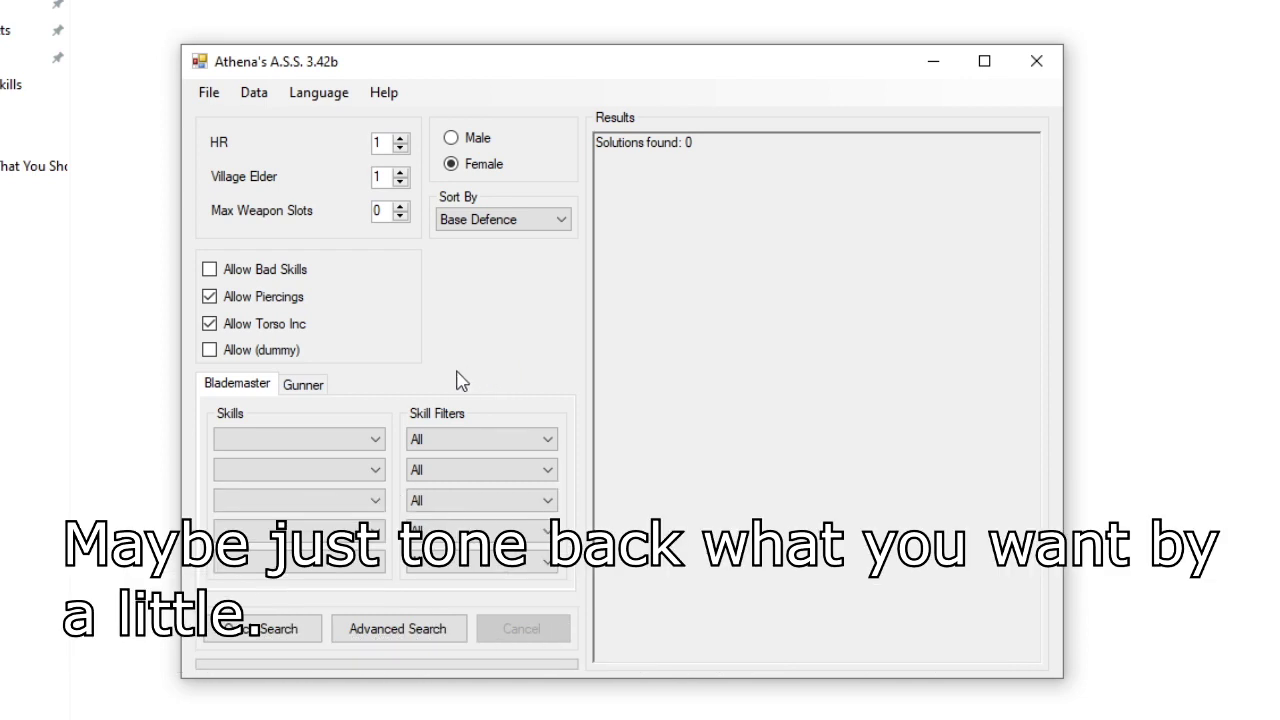
Step: Set the first Blademaster skill to Attack Up (Large) and run a quick search for armor sets
key("Return")
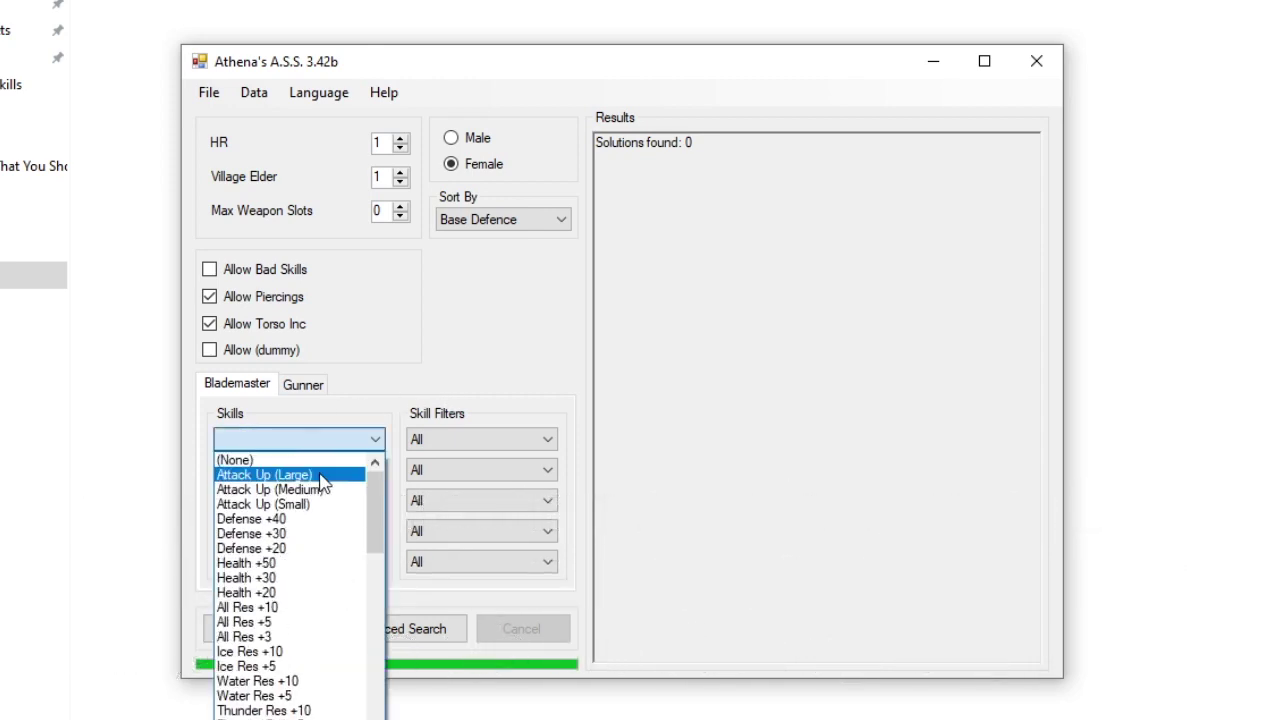
left_click(255, 474)
left_click(277, 636)
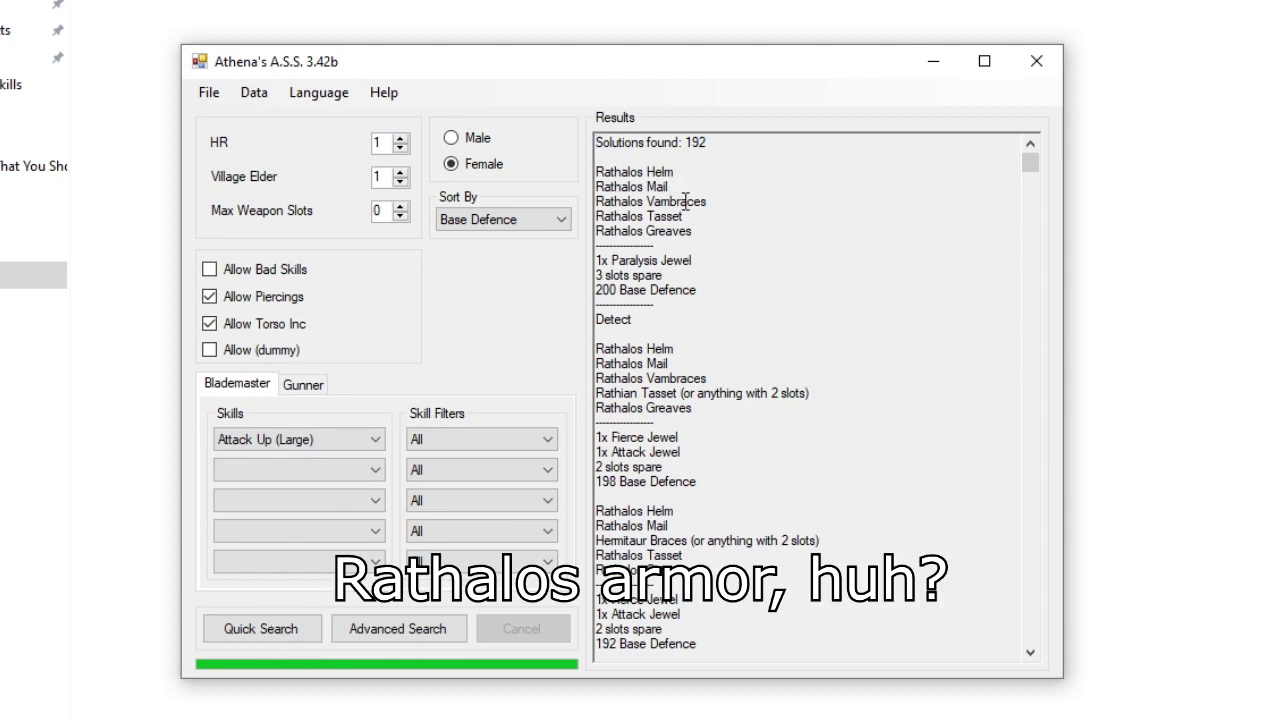
Step: Examine the first Rathalos armor set in the results, including its jewels, spare slots and base defence
left_click_drag(691, 322, 578, 150)
left_click(767, 204)
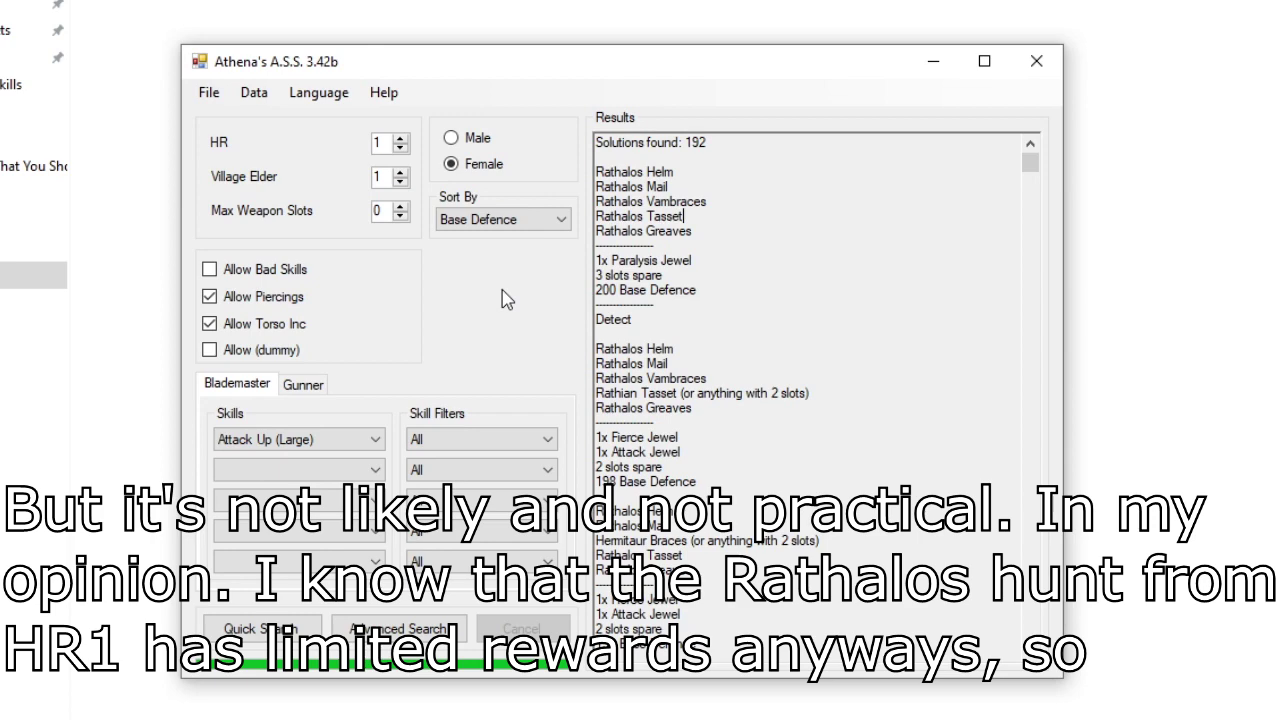
left_click_drag(722, 291, 712, 185)
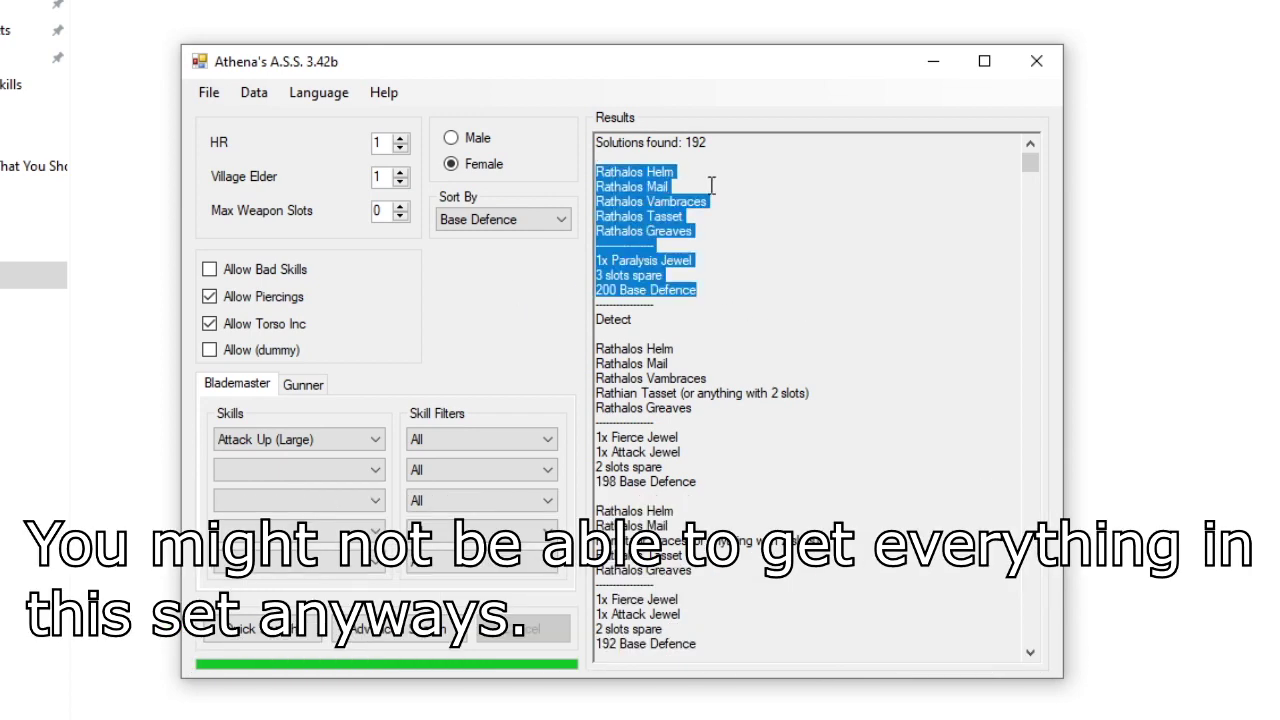
left_click(654, 160)
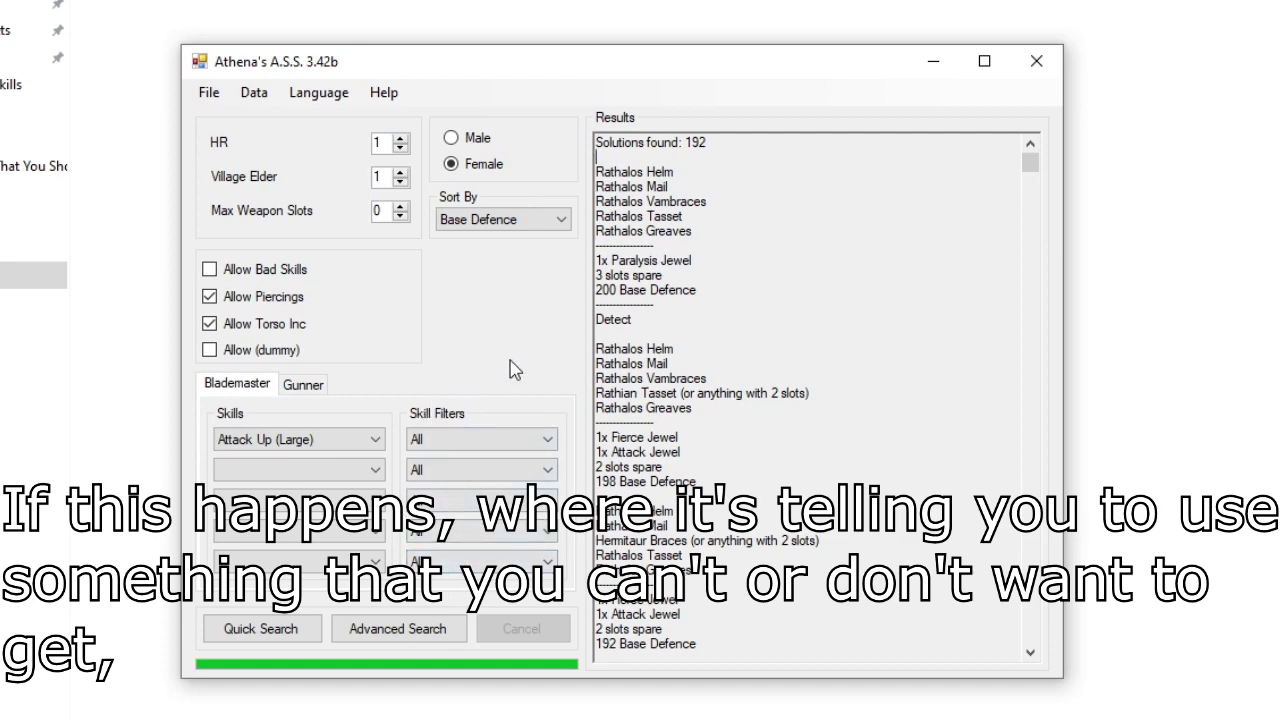
Step: Open the advanced search and leave only Kut-Ku Helm and Kut-Ku Cap selected among the head pieces
left_click(442, 630)
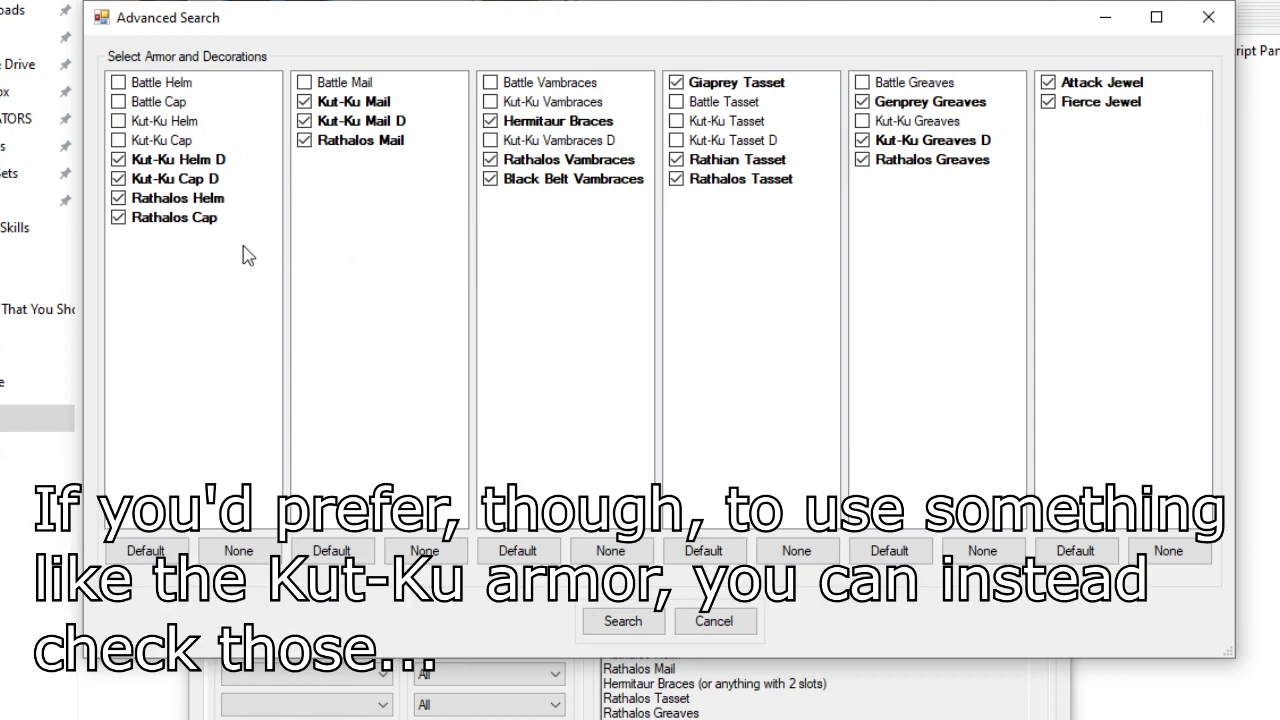
left_click(119, 121)
left_click(119, 140)
left_click(119, 159)
left_click(119, 178)
left_click(119, 198)
left_click(119, 217)
Step: Clear the other four armor columns, select Kut-Ku Mail, Kut-Ku Vambraces, Kut-Ku Tasset and Kut-Ku Greaves, and run the search
left_click(425, 551)
left_click(610, 551)
left_click(796, 551)
left_click(997, 562)
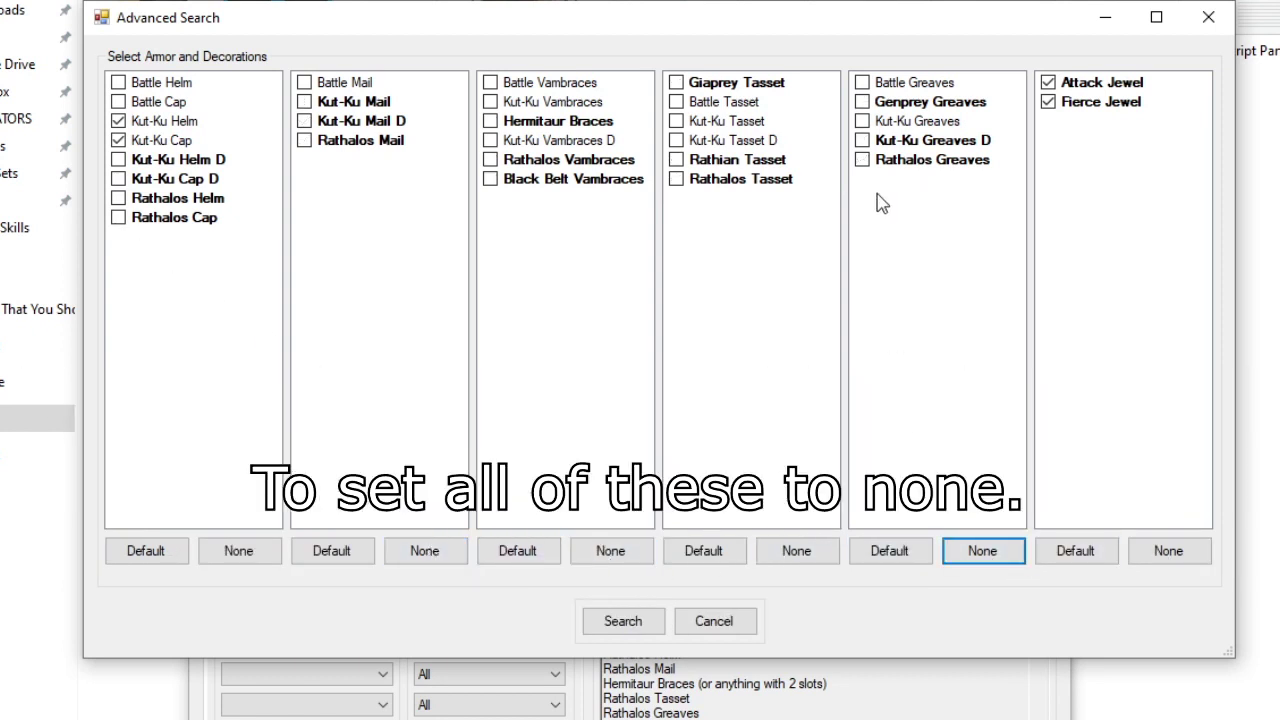
left_click(304, 101)
left_click(490, 101)
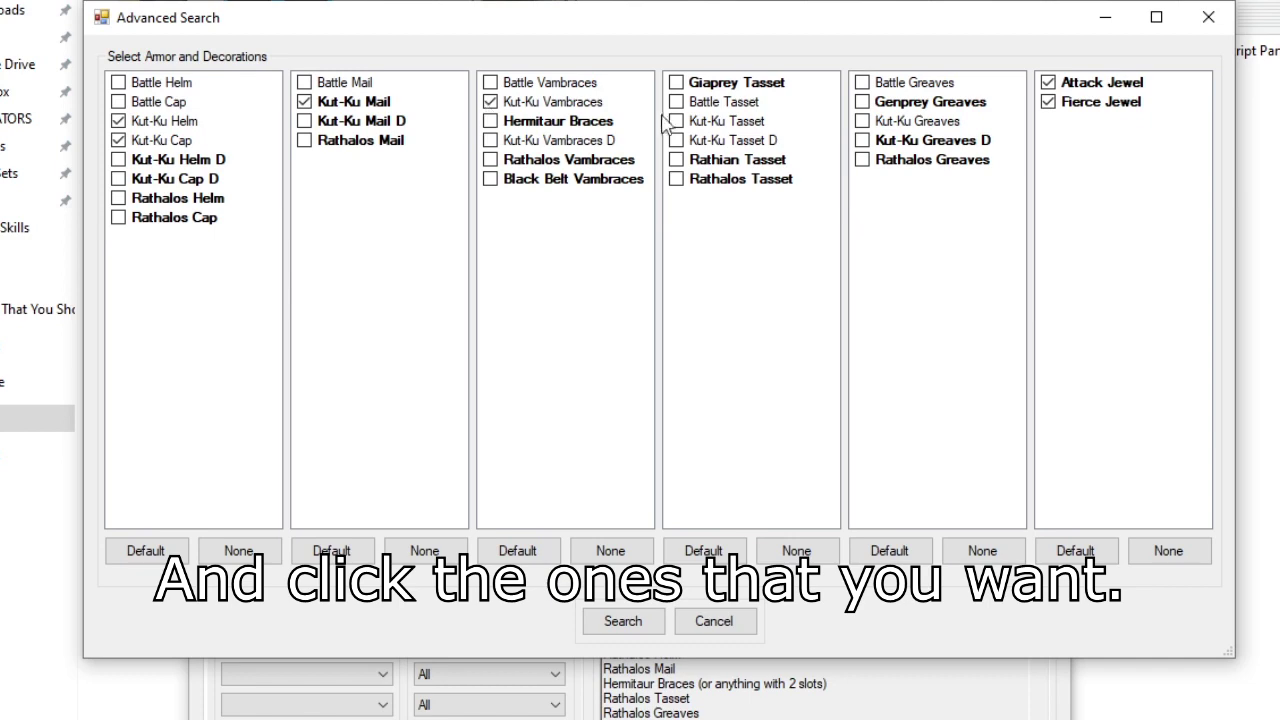
left_click(676, 120)
left_click(862, 120)
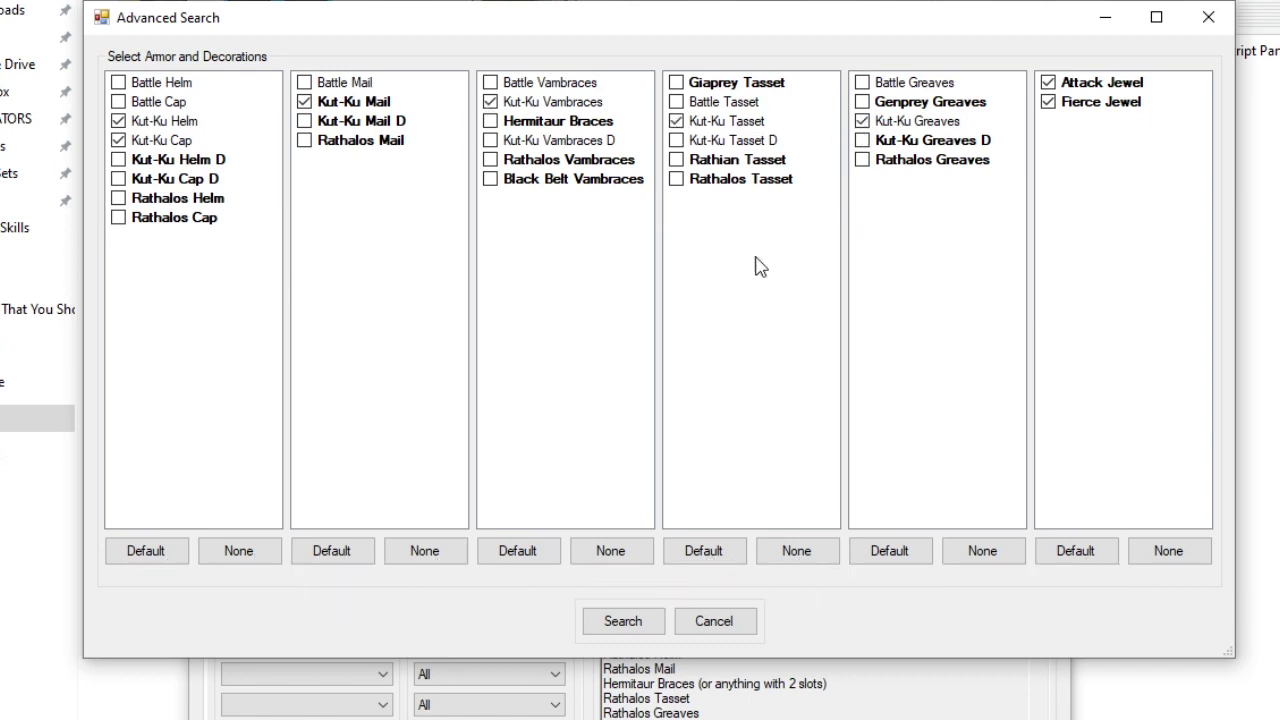
left_click(645, 623)
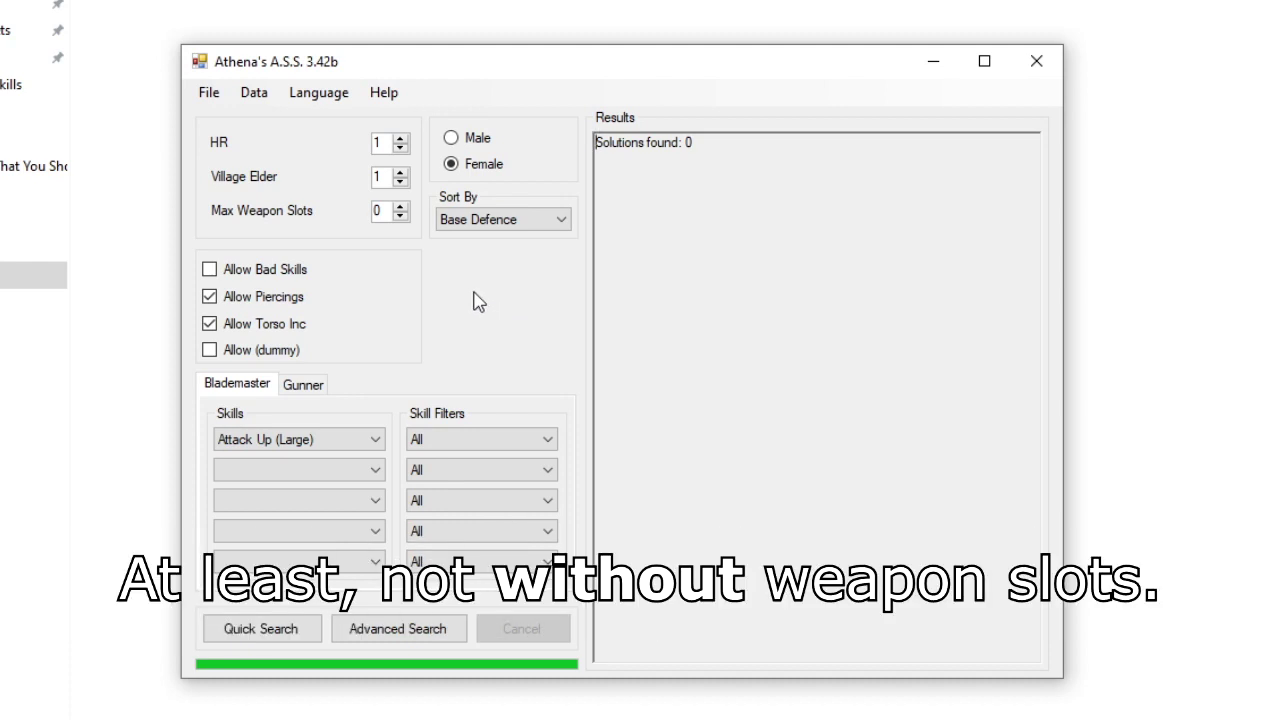
Step: Rerun the advanced search for the Kut-Ku pieces with max weapon slots set to 1 and again with 2
left_click(351, 632)
left_click(636, 507)
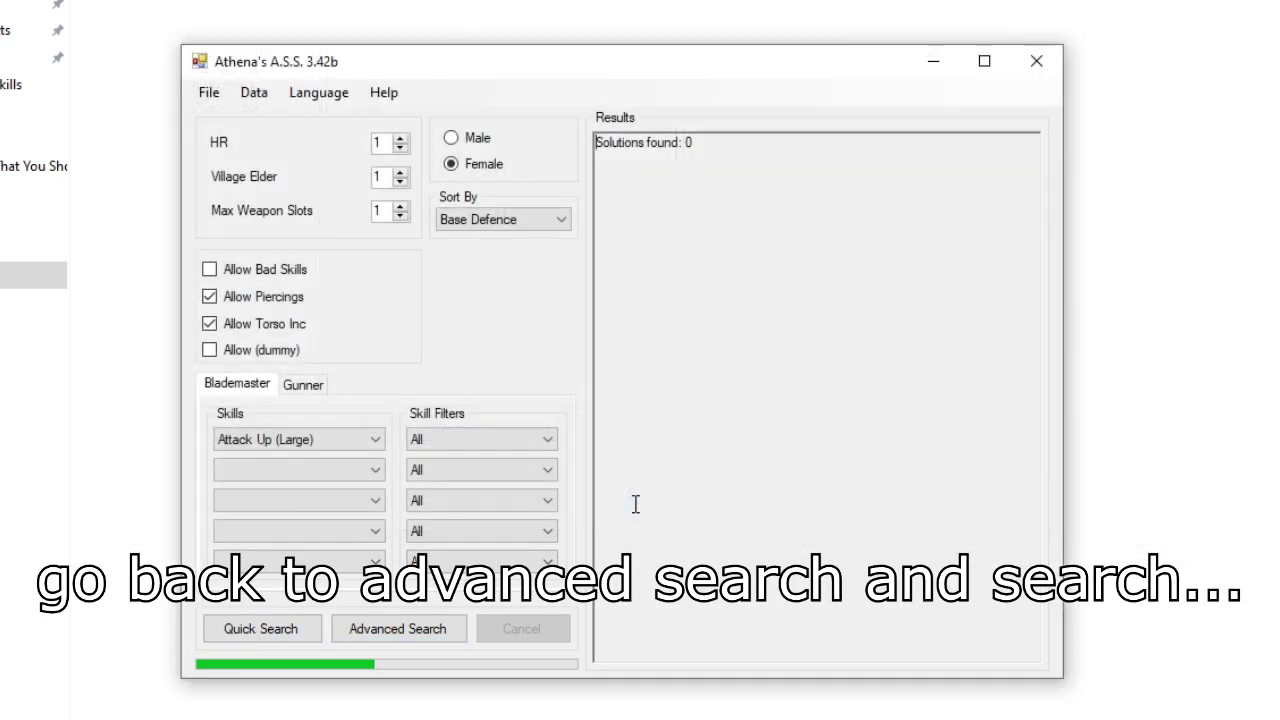
left_click(401, 206)
left_click(408, 628)
left_click(660, 537)
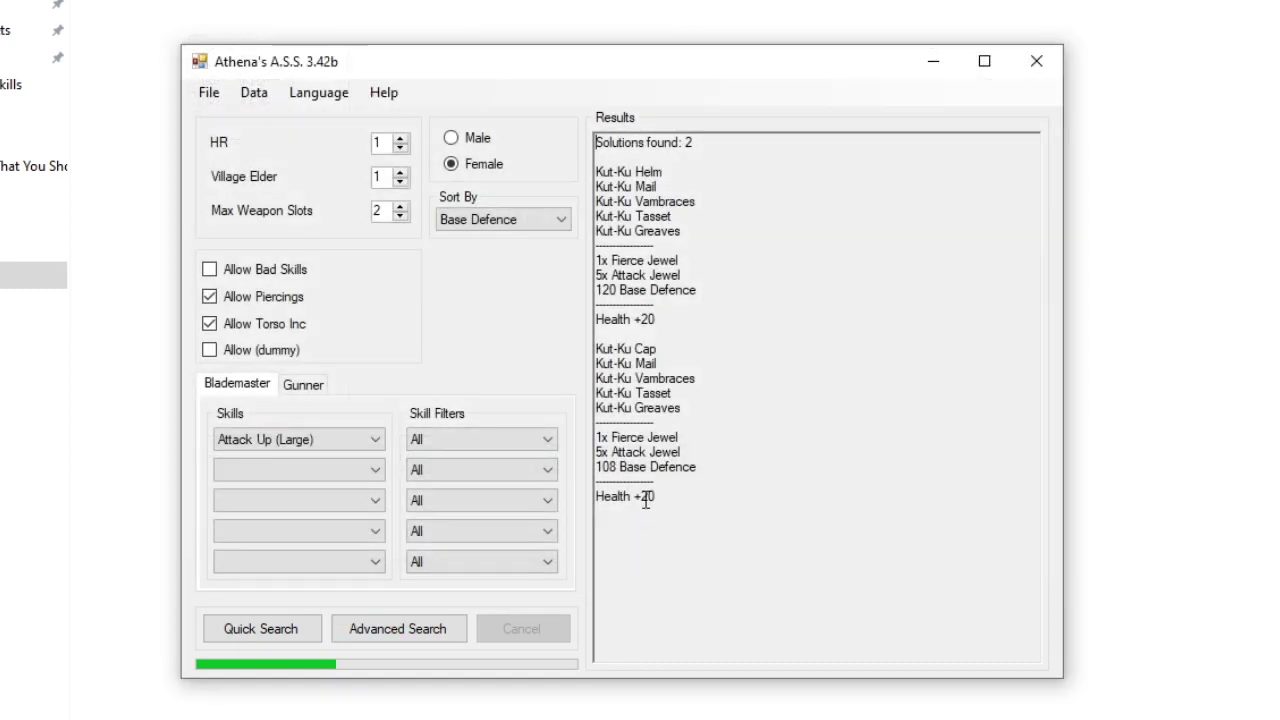
Step: Examine the Kut-Ku solutions, checking the extra skill and the base defence listed under the first set
left_click_drag(735, 502, 580, 157)
left_click(763, 177)
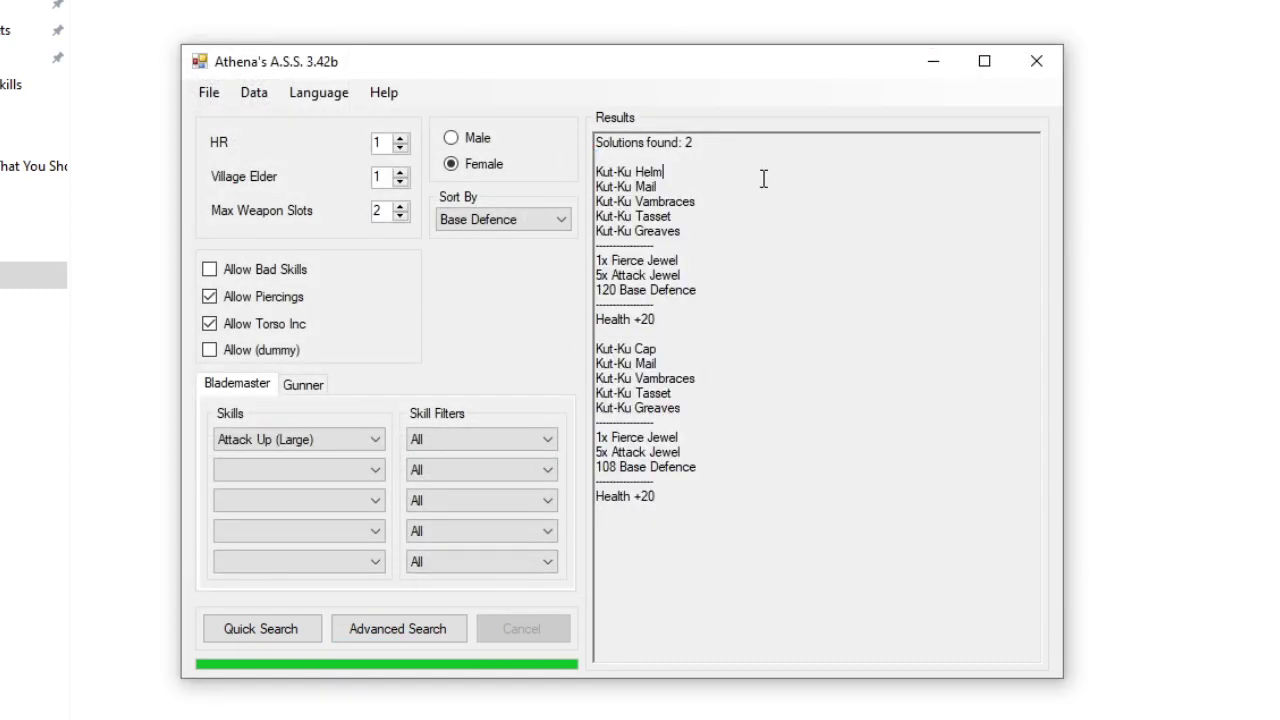
left_click_drag(632, 400, 496, 400)
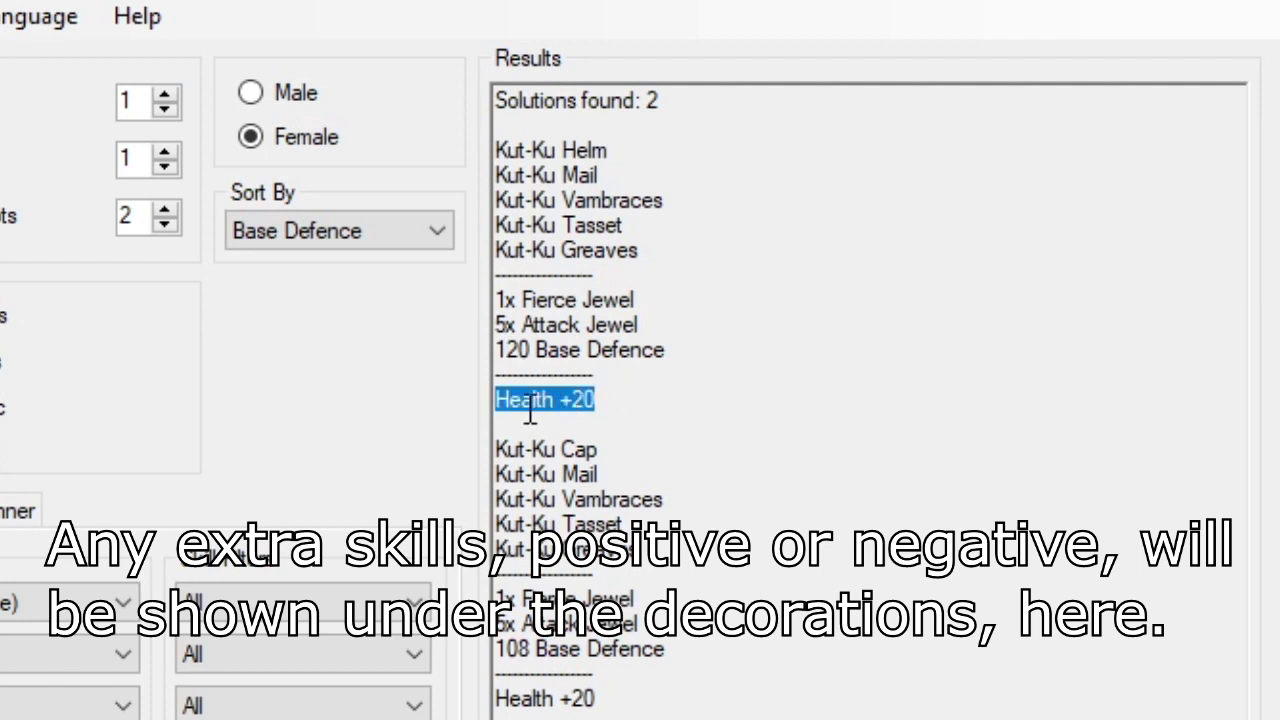
left_click(654, 408)
left_click_drag(684, 352, 496, 358)
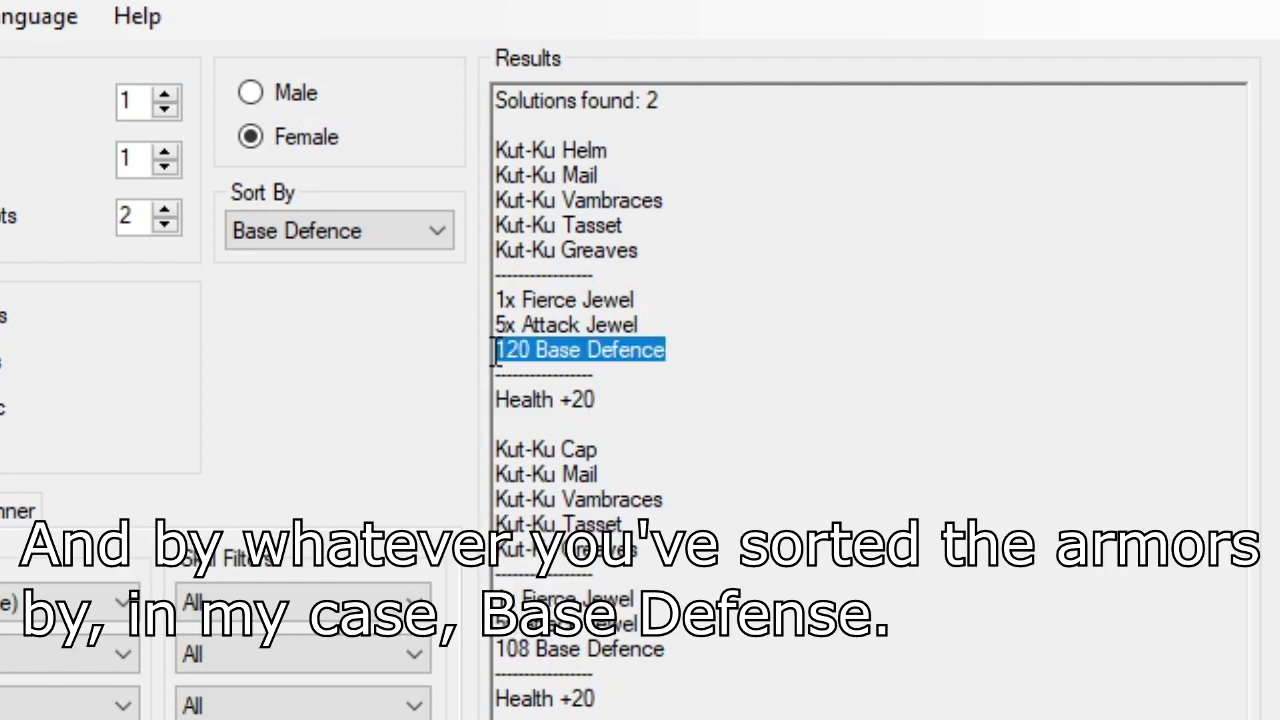
left_click(714, 353)
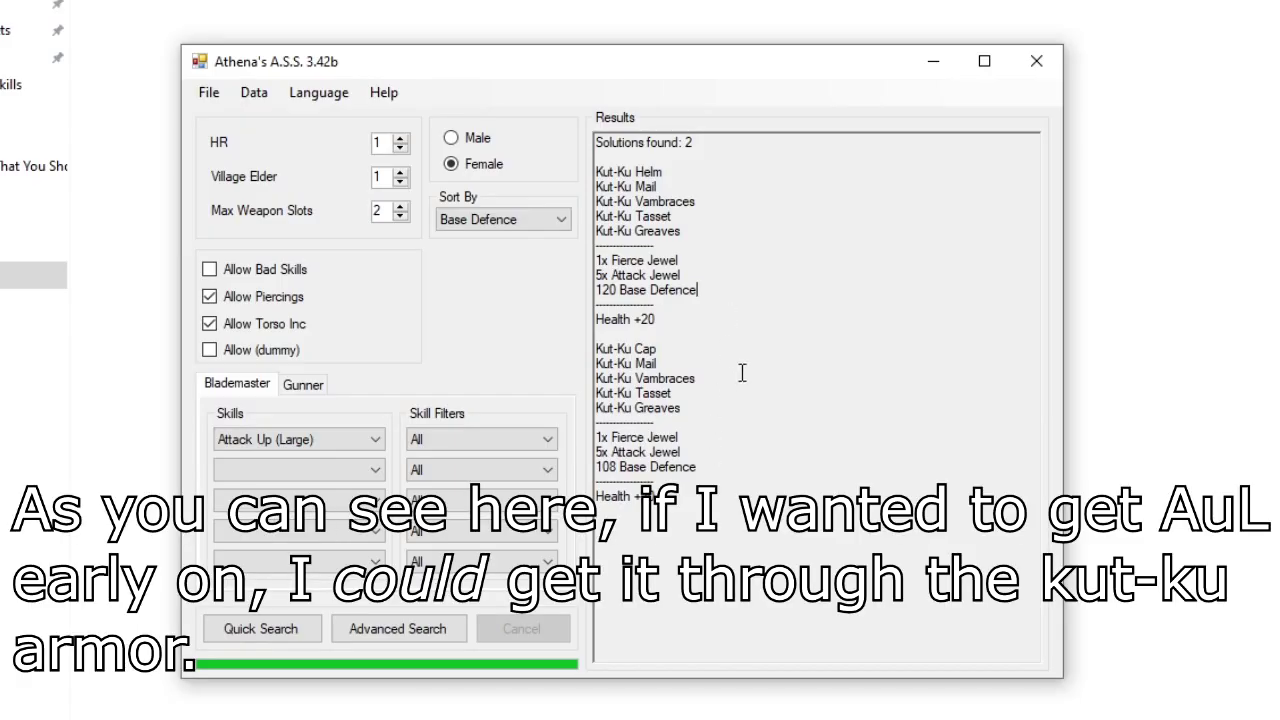
Step: Review both Kut-Ku sets and view the detailed stats, skill points and materials of the Kut-Ku Helm
mouse_move(716, 512)
left_mouse_down()
mouse_move(589, 290)
mouse_move(557, 161)
left_mouse_up()
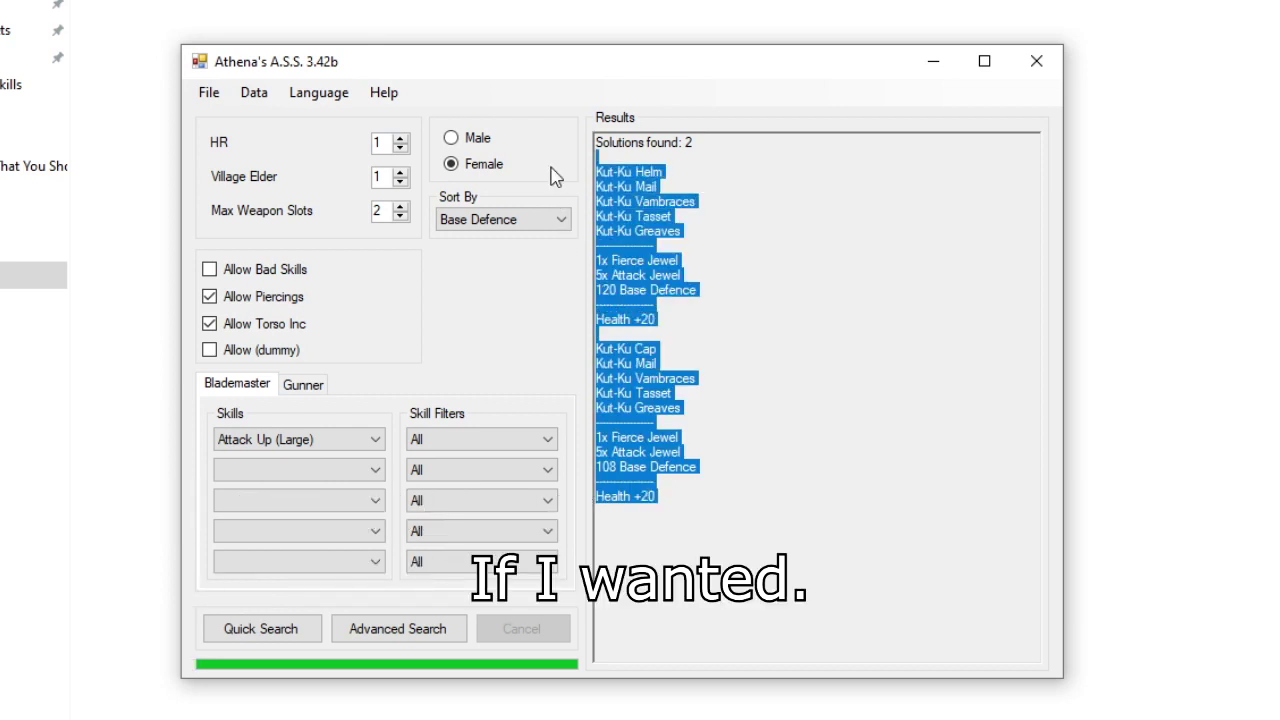
left_click(776, 216)
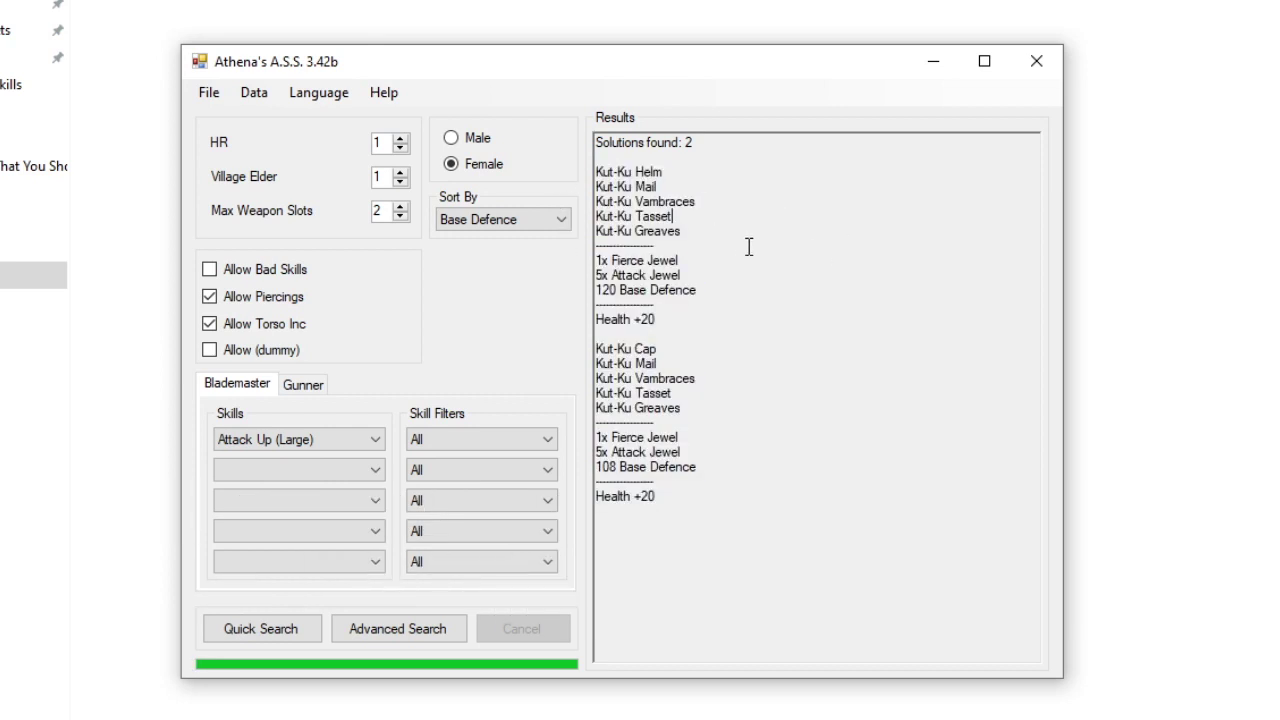
right_click(651, 171)
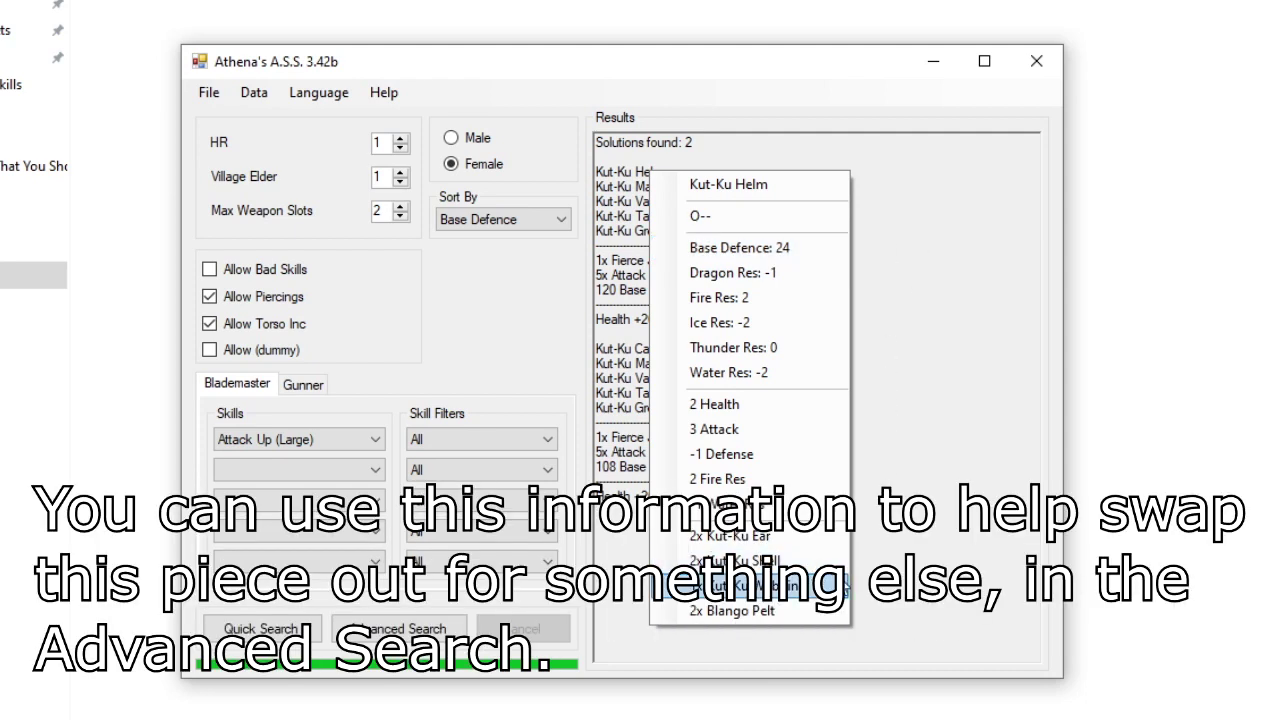
left_click(963, 364)
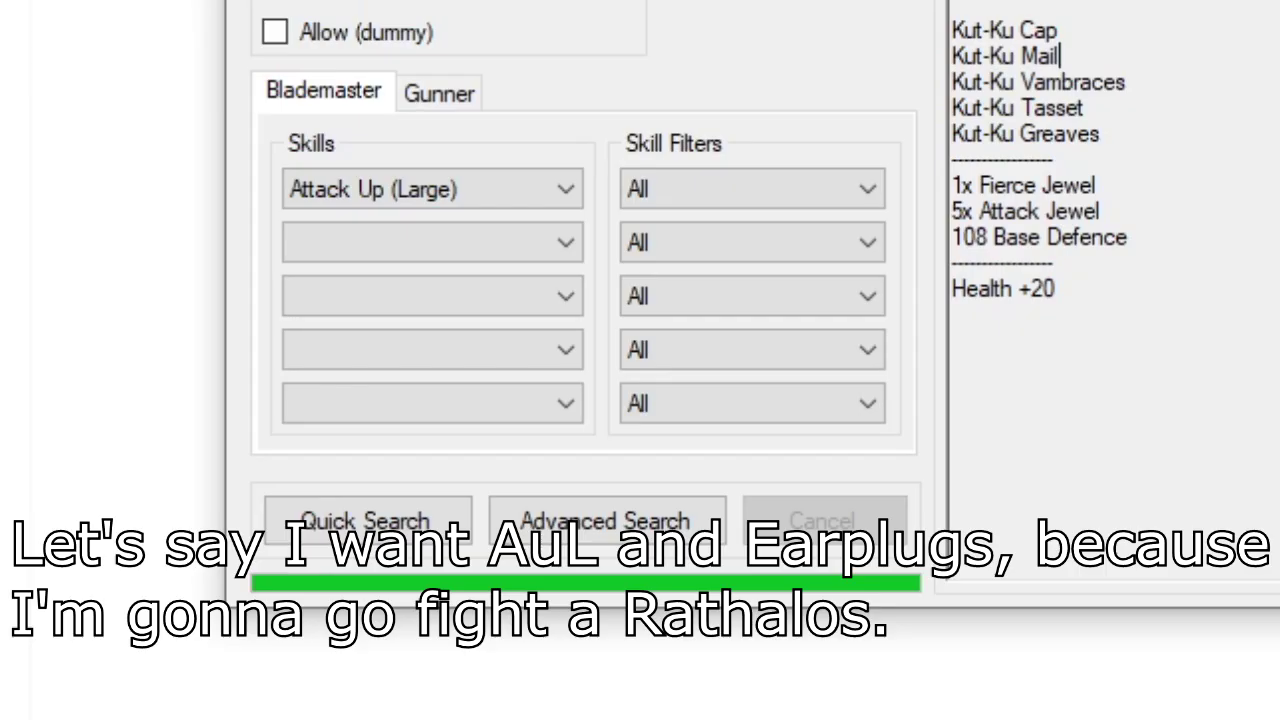
Step: Filter the second Blademaster skill to Defensive, set it to Earplug, and run a quick search with 0 max weapon slots
left_click(655, 250)
left_click(702, 357)
left_click(551, 248)
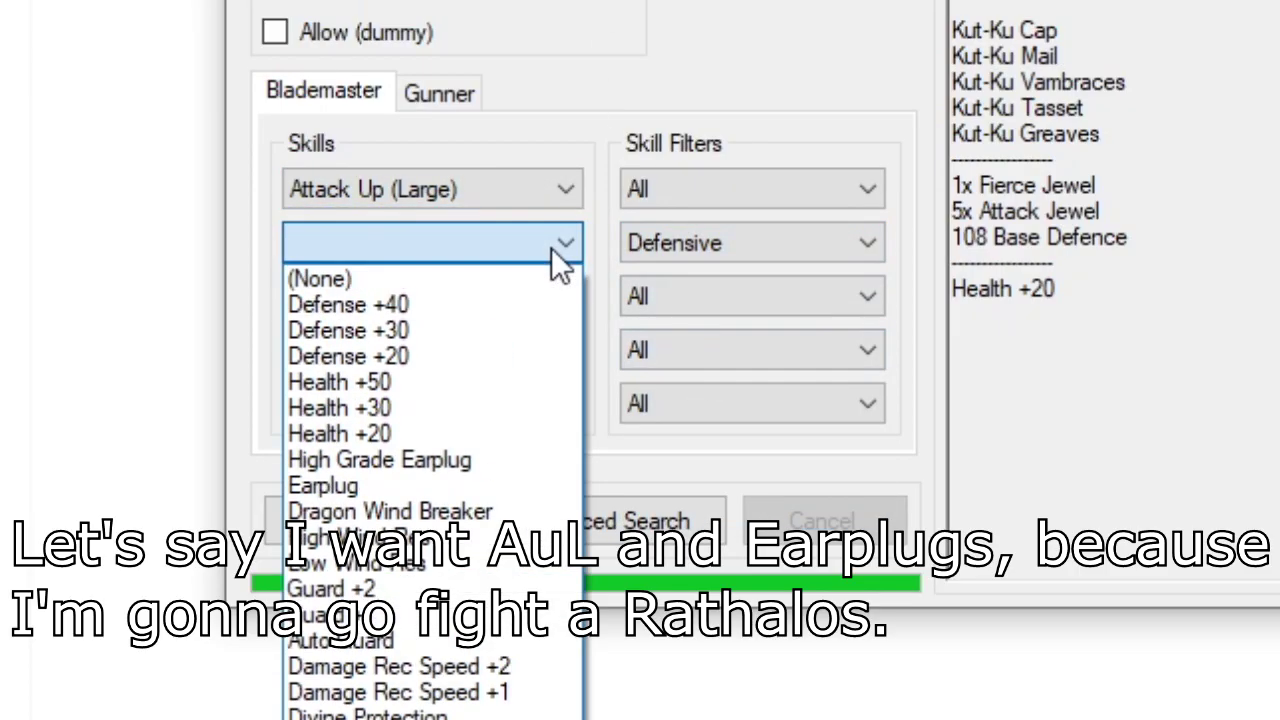
left_click(436, 482)
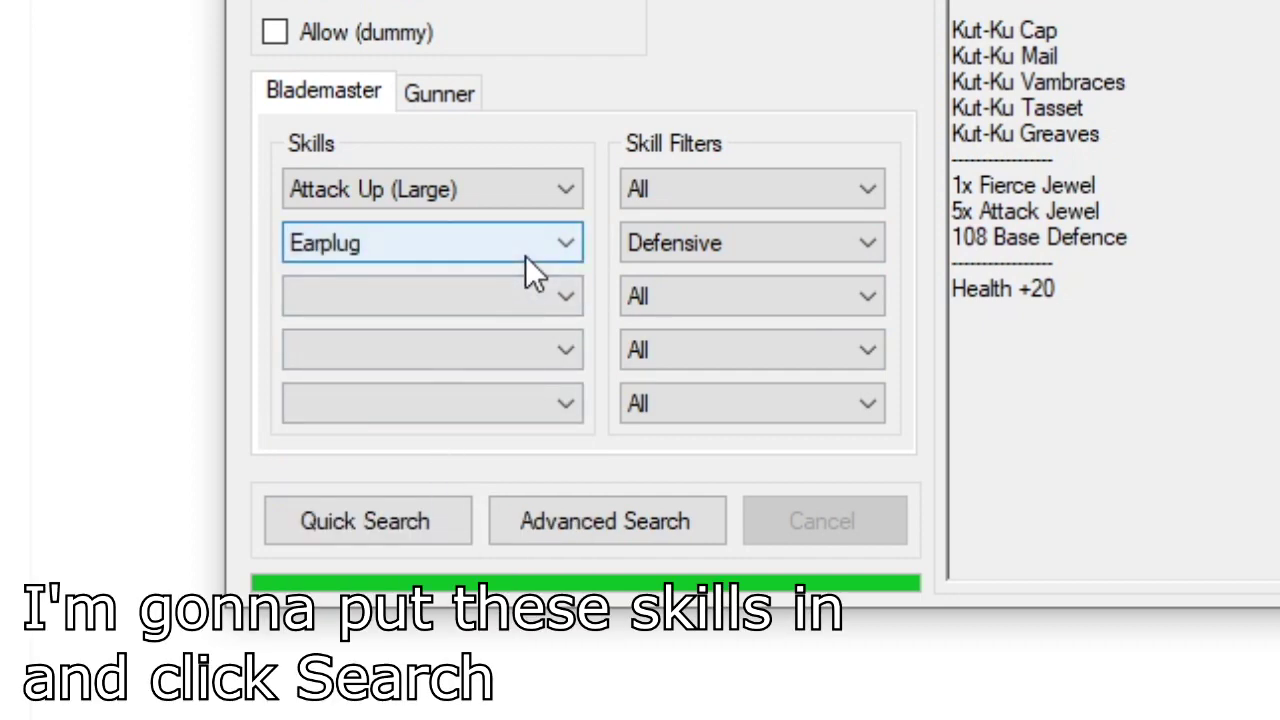
left_click(423, 520)
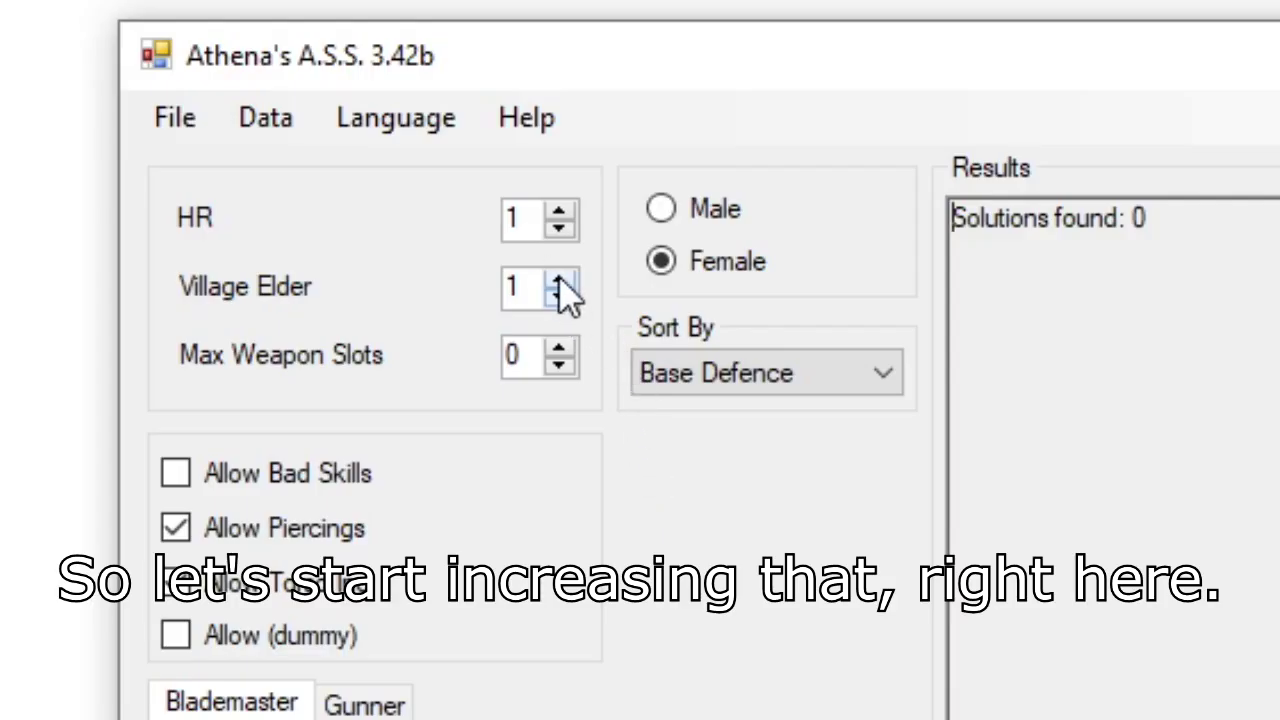
Step: Raise the Village Elder level one at a time from 2 to 6, running a quick search at each level
left_click(559, 281)
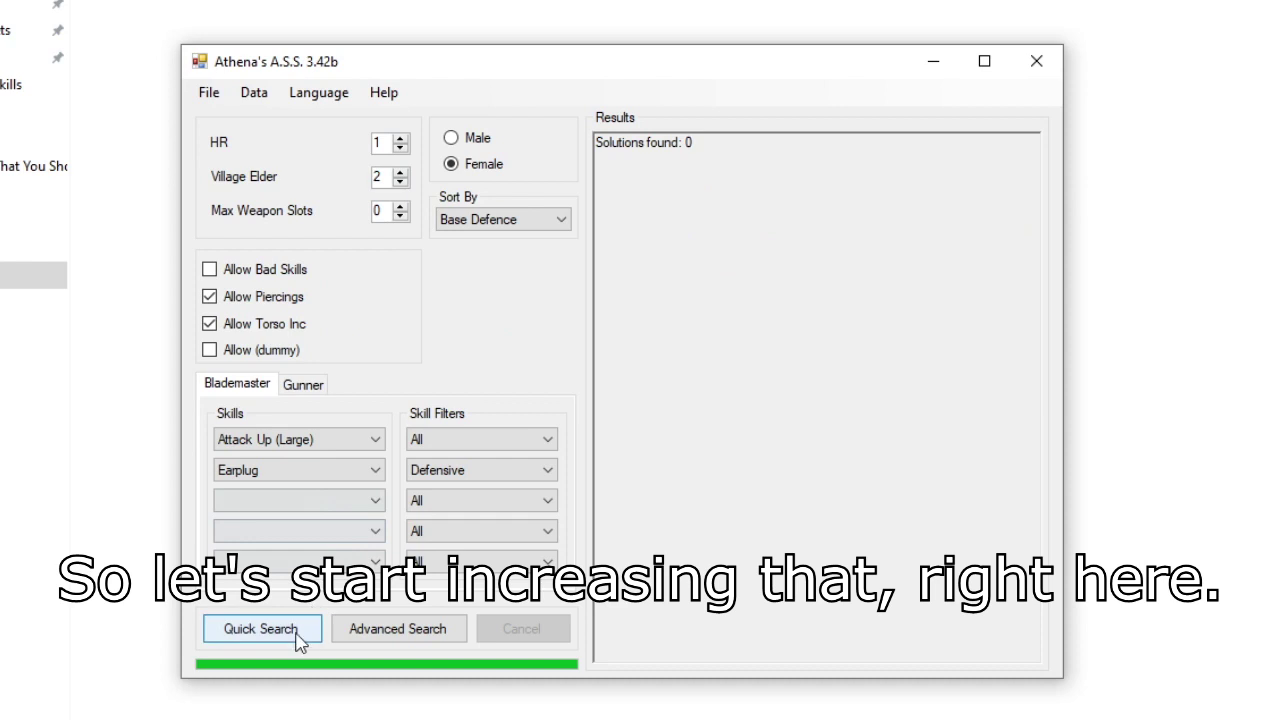
left_click(295, 630)
left_click(400, 171)
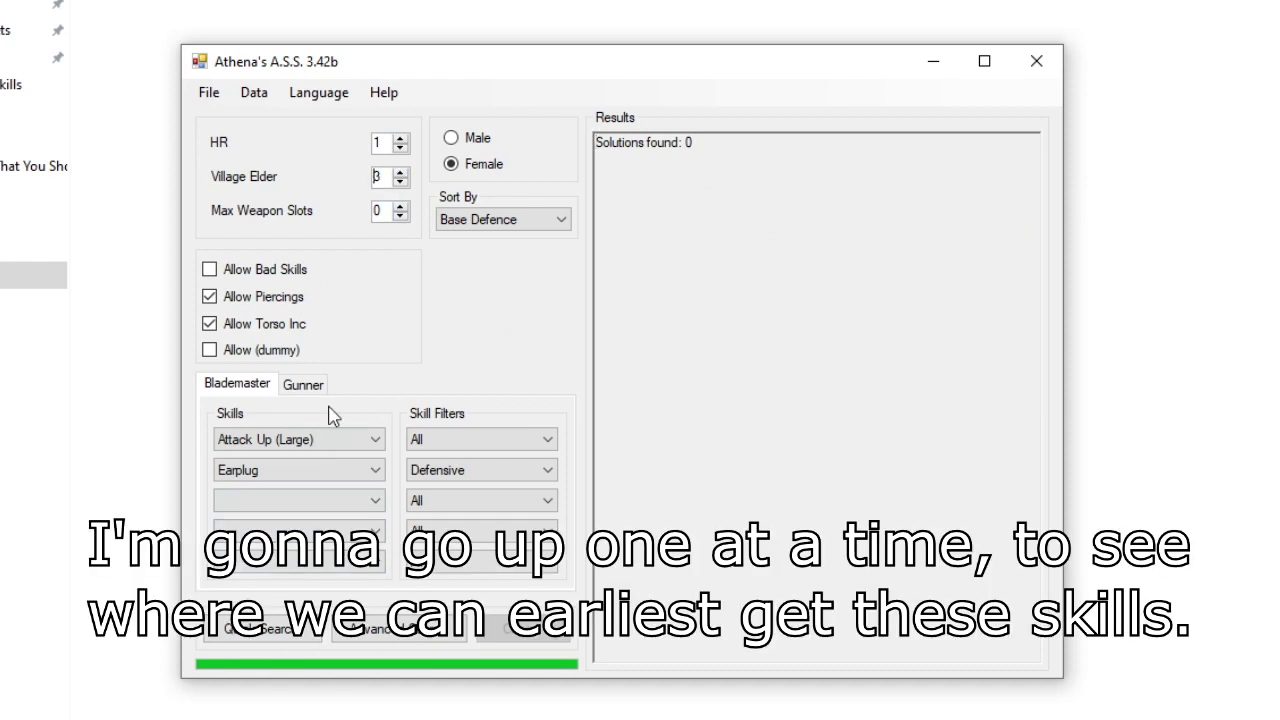
left_click(280, 628)
left_click(400, 171)
left_click(285, 630)
left_click(400, 172)
left_click(285, 628)
left_click(400, 172)
left_click(285, 628)
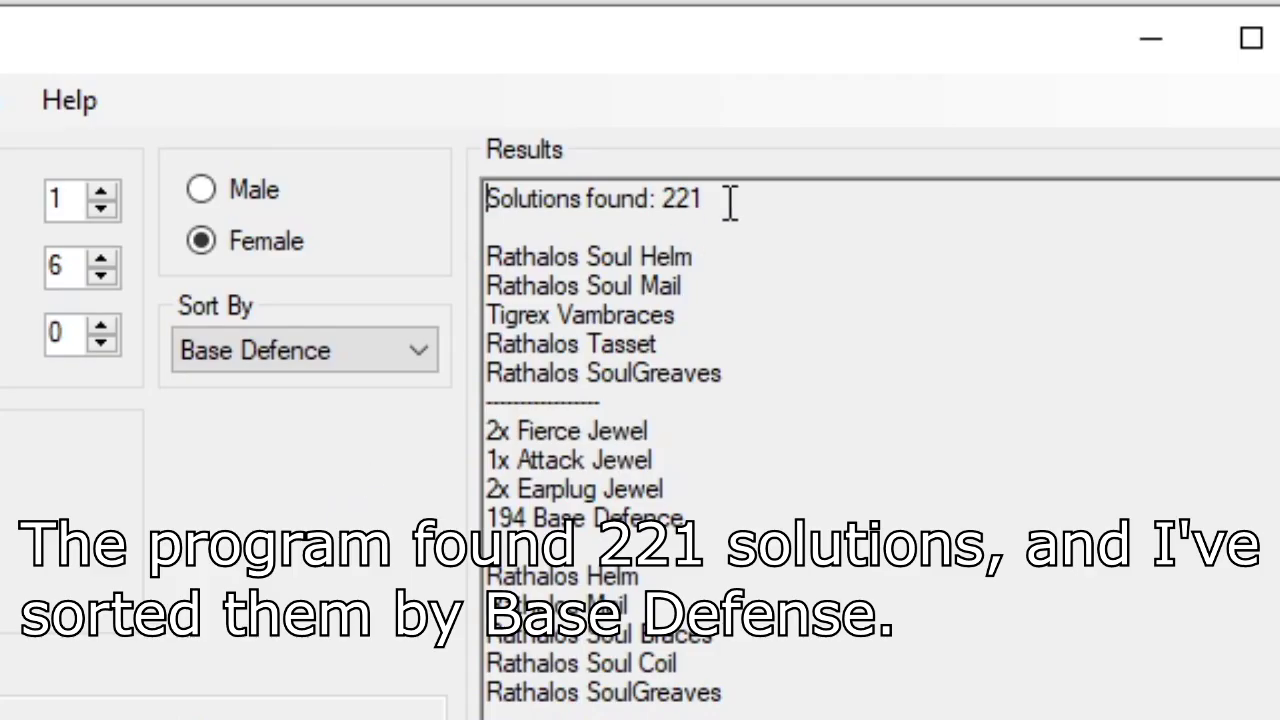
Step: Check the number of solutions found and view the available sort options, keeping Base Defence
left_click_drag(716, 143, 678, 142)
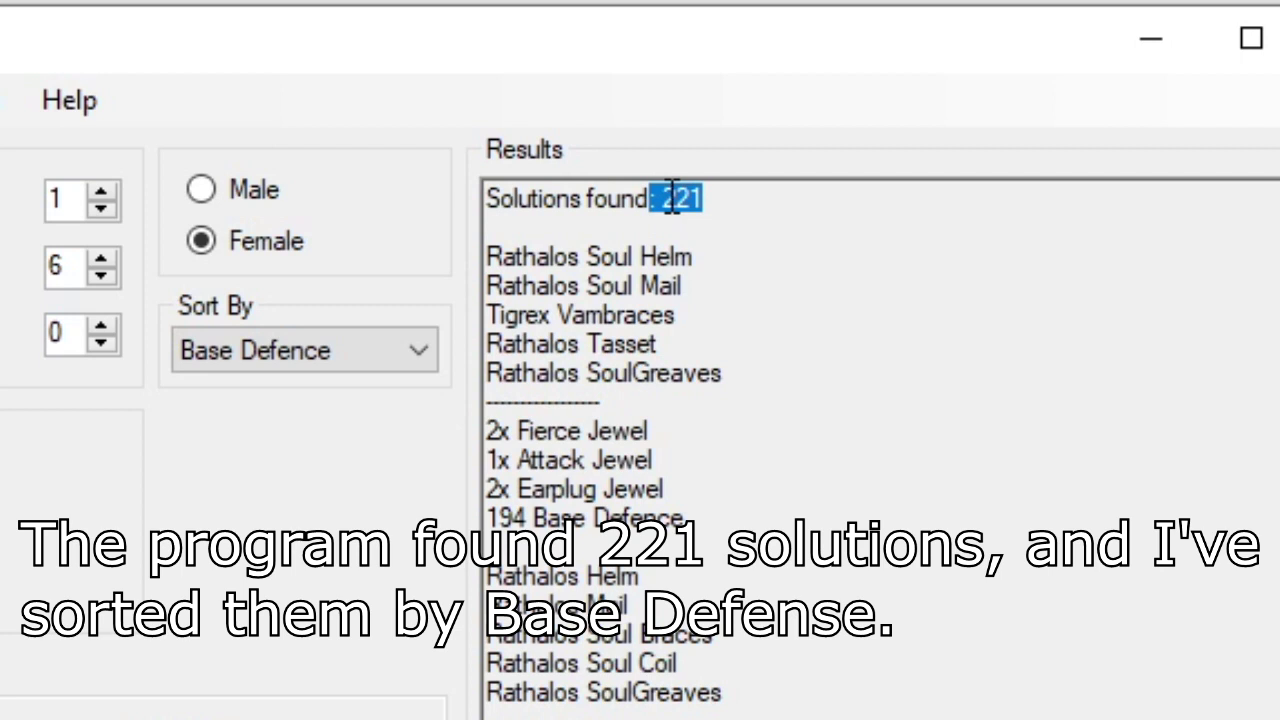
left_click(762, 318)
left_click(401, 360)
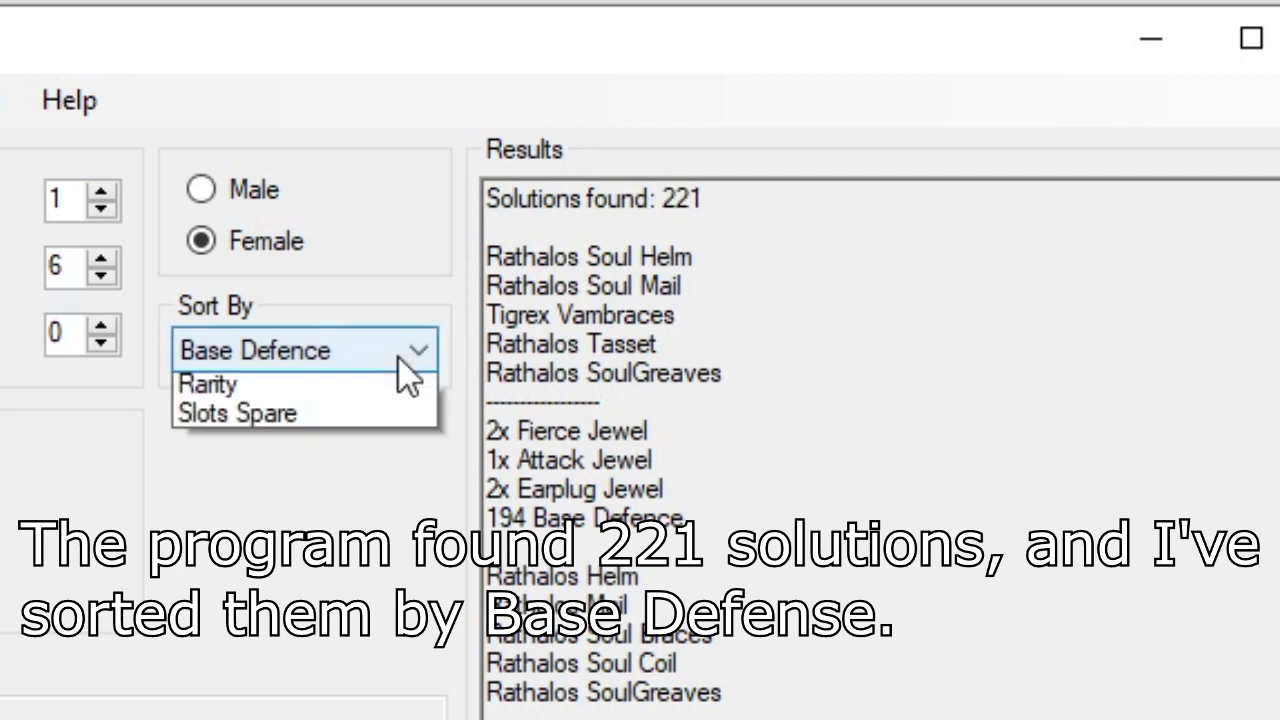
left_click(399, 358)
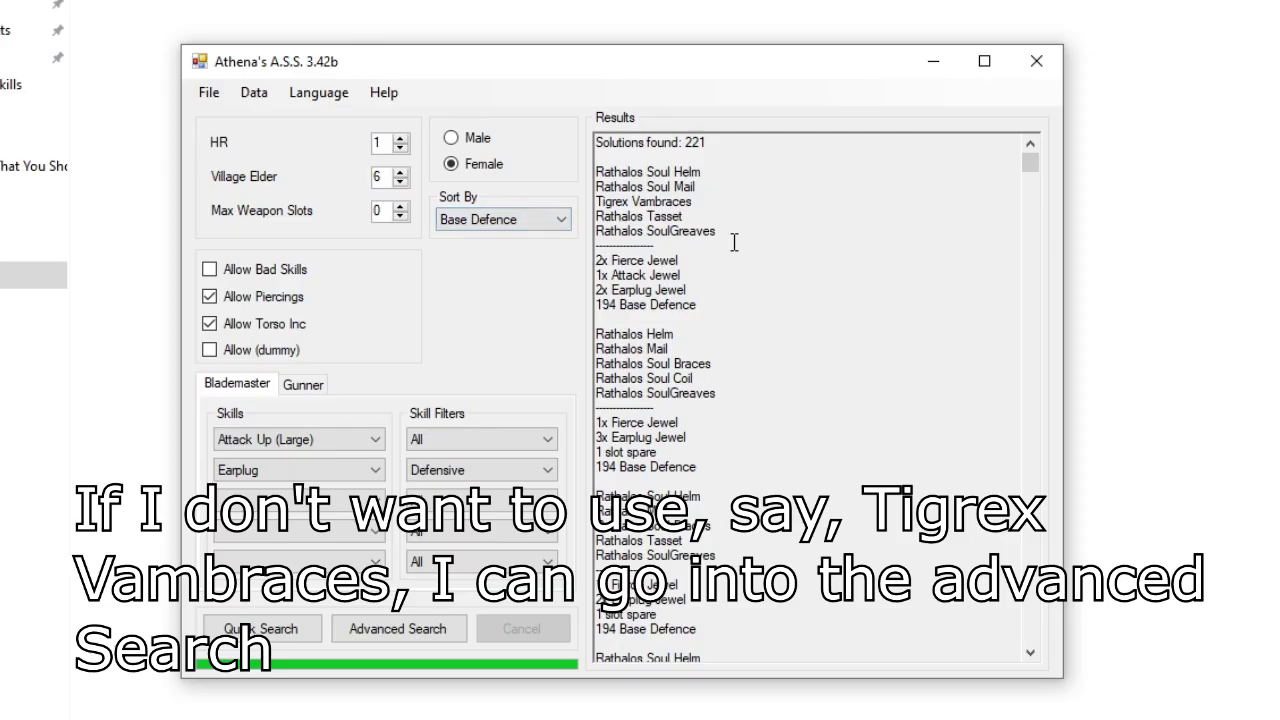
Step: Exclude Tigrex Vambraces from the allowed armor in the advanced search and run the search
left_click_drag(709, 204, 597, 202)
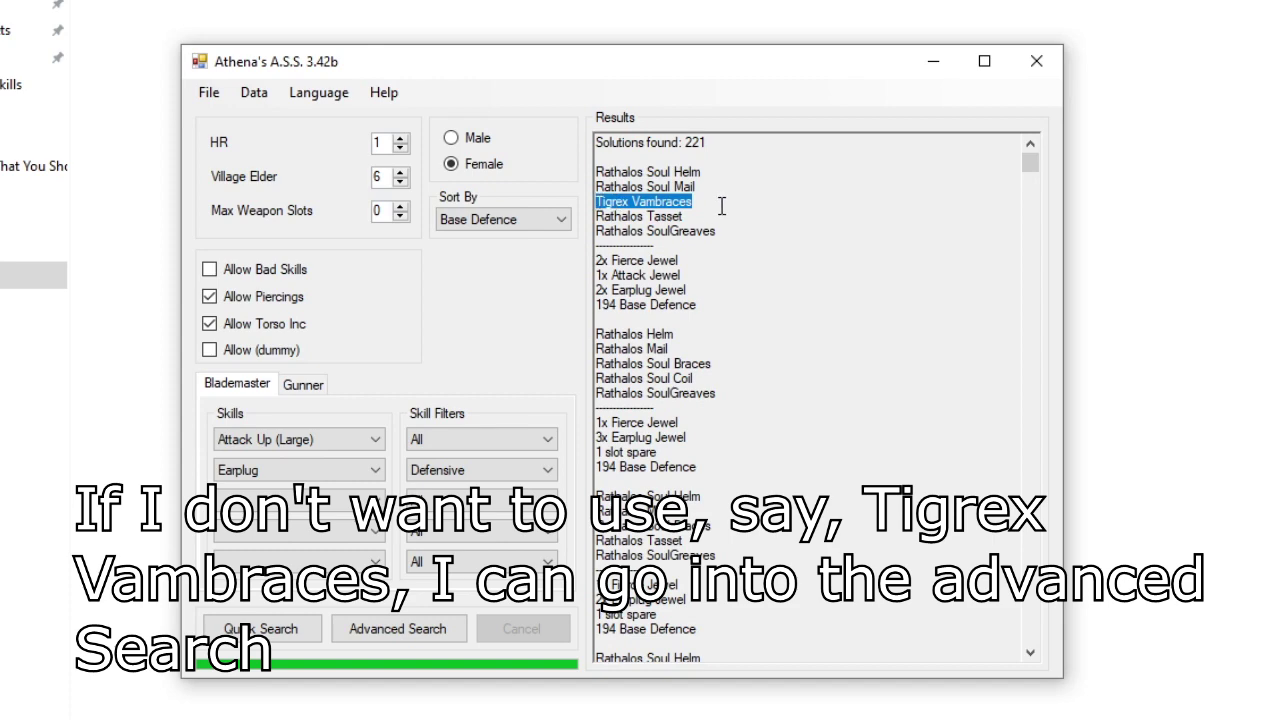
left_click(412, 632)
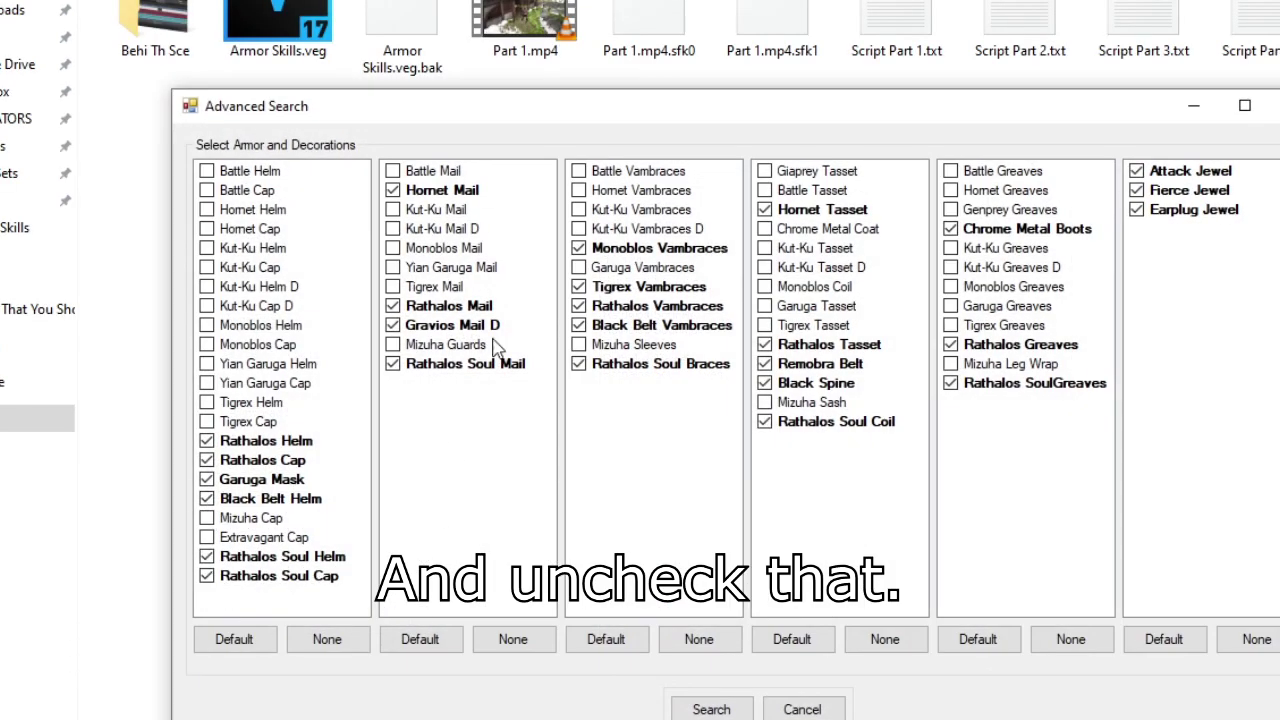
left_click(578, 288)
left_click(711, 709)
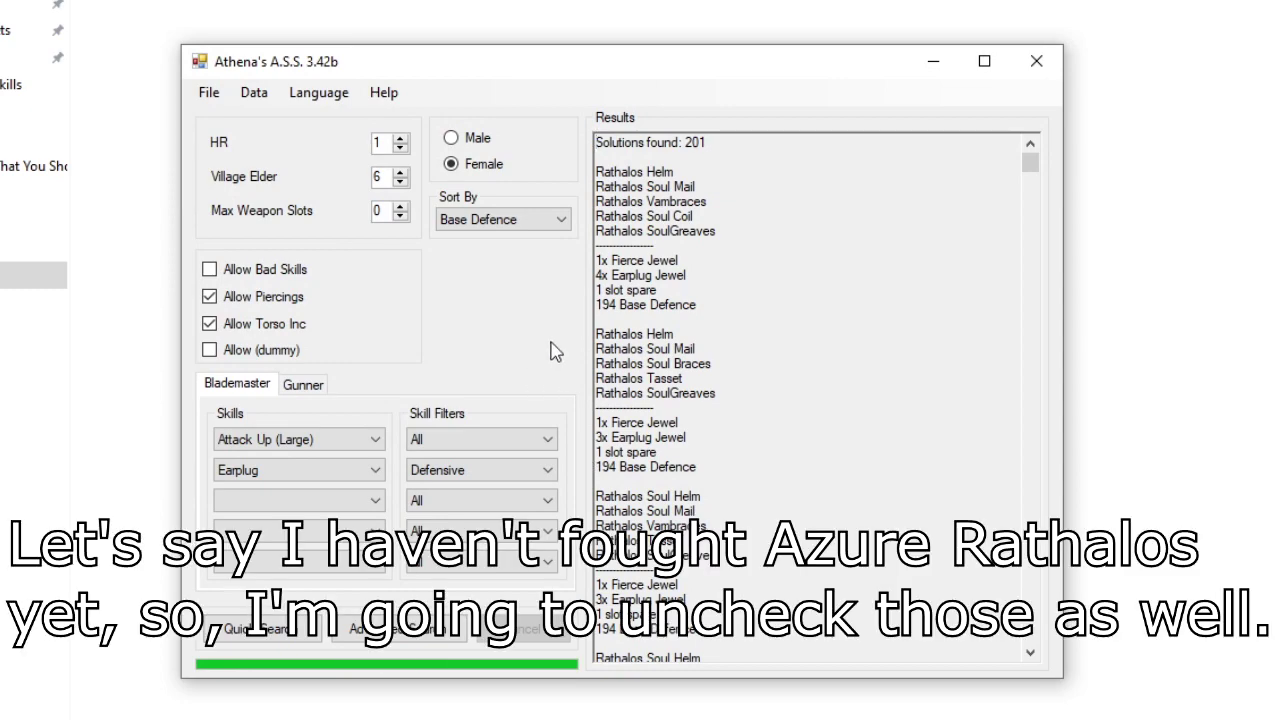
Step: Try an advanced search that excludes every Rathalos Soul piece: Helm, Cap, Mail, Braces, Coil and SoulGreaves
left_click_drag(729, 234, 597, 198)
left_click(743, 202)
left_click(450, 632)
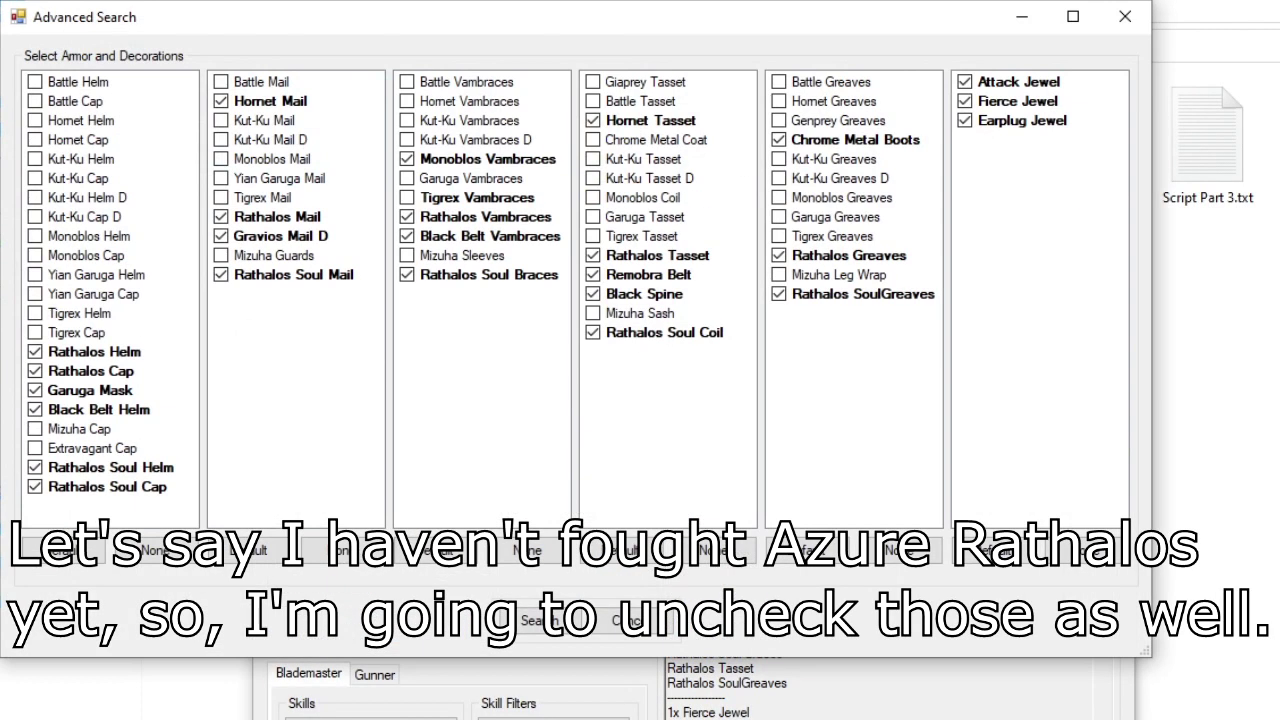
left_click(35, 467)
left_click(35, 486)
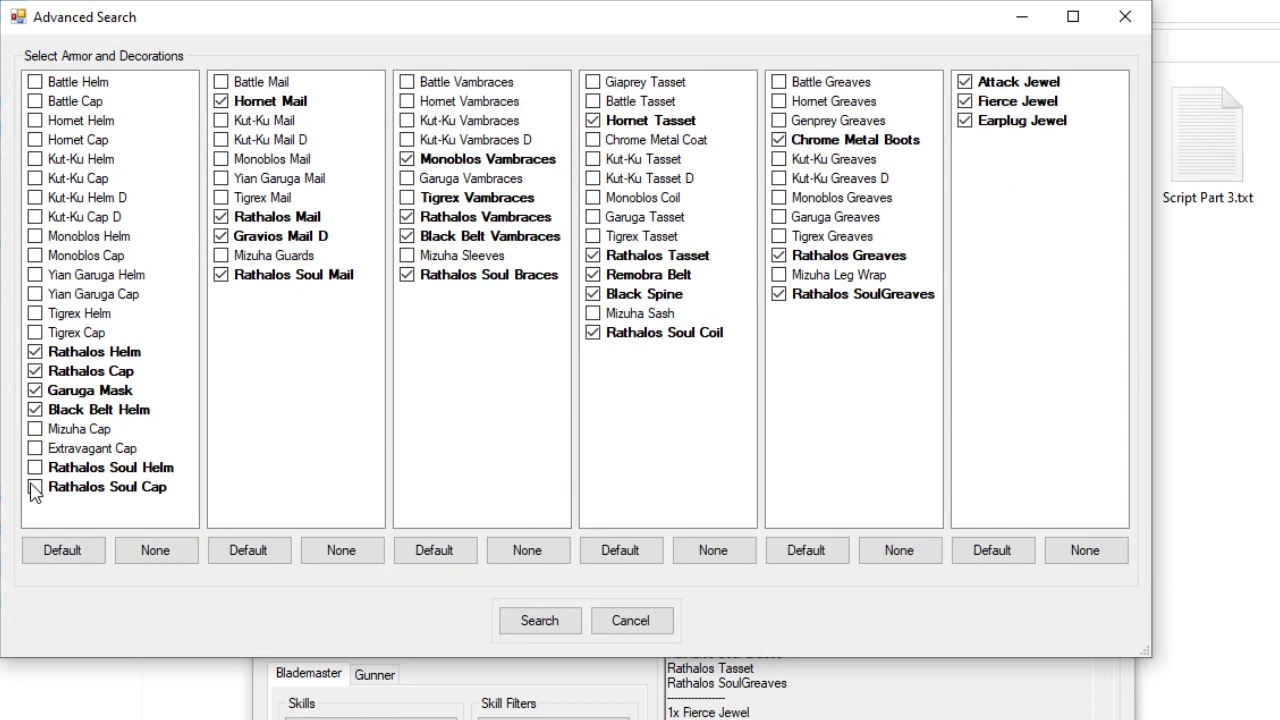
left_click(221, 274)
left_click(407, 274)
left_click(593, 332)
left_click(796, 294)
left_click(779, 294)
left_click(540, 620)
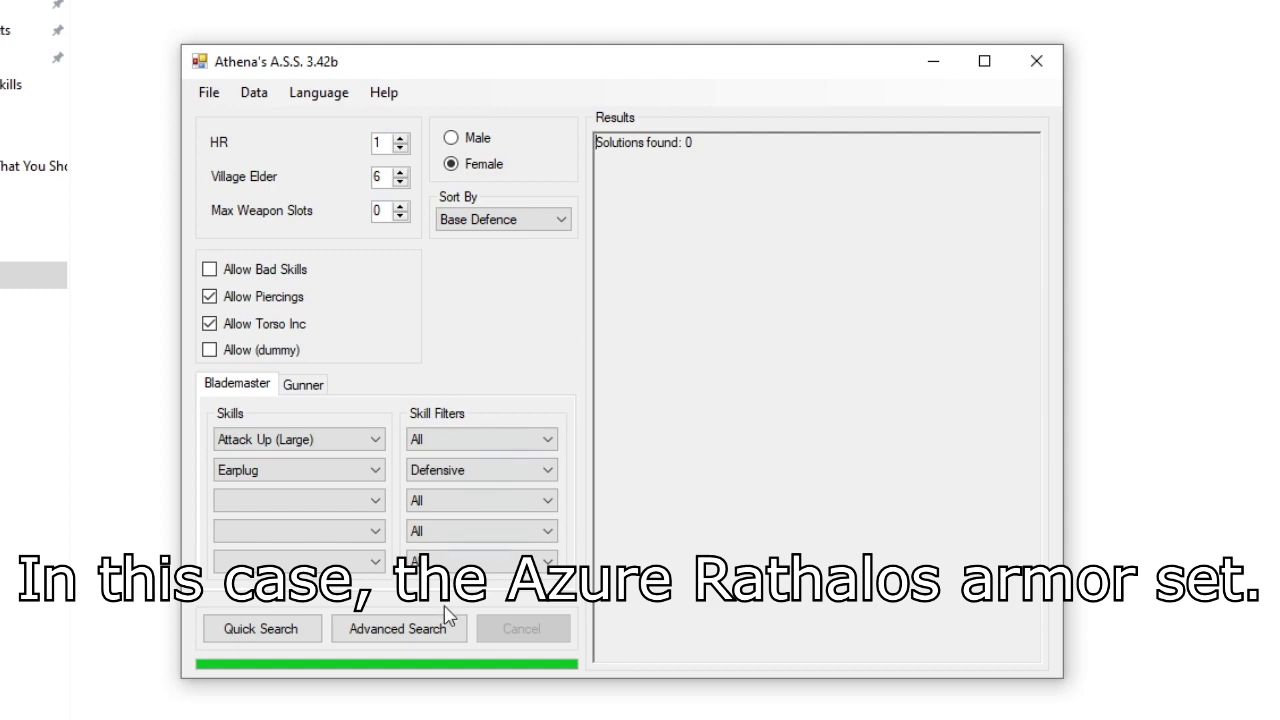
Step: Restore the default selection for all five armor columns, exclude only Tigrex Vambraces, run the advanced search and browse the results
left_click(433, 638)
left_click(68, 556)
left_click(230, 552)
left_click(448, 554)
left_click(602, 556)
left_click(806, 560)
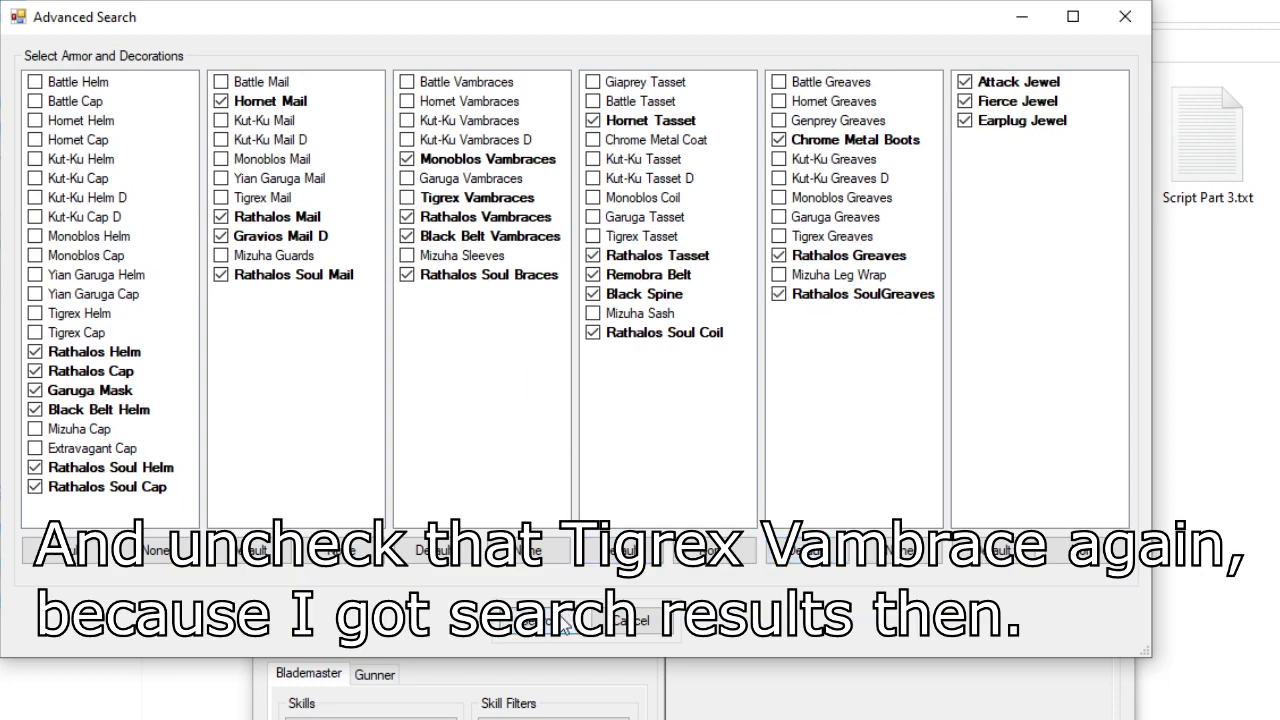
left_click(527, 621)
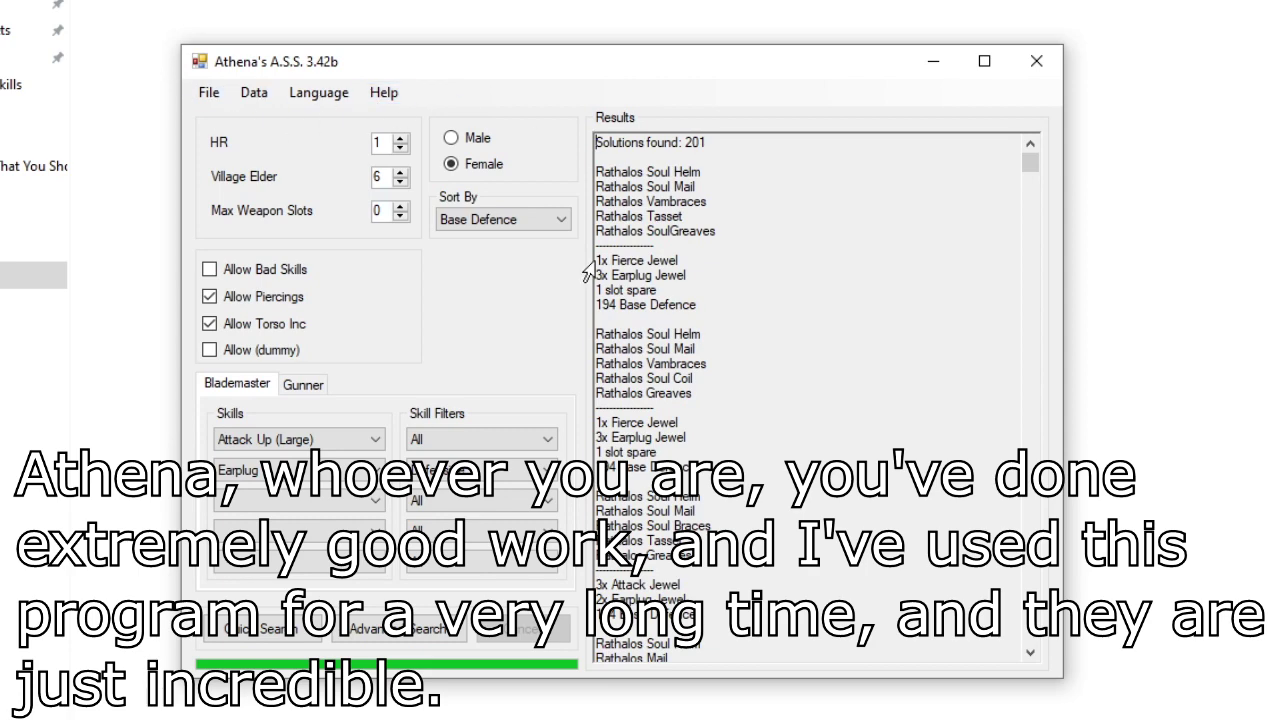
scroll(773, 350, "down", 5)
mouse_move(1035, 172)
left_mouse_down()
mouse_move(1052, 657)
mouse_move(1051, 157)
left_mouse_up()
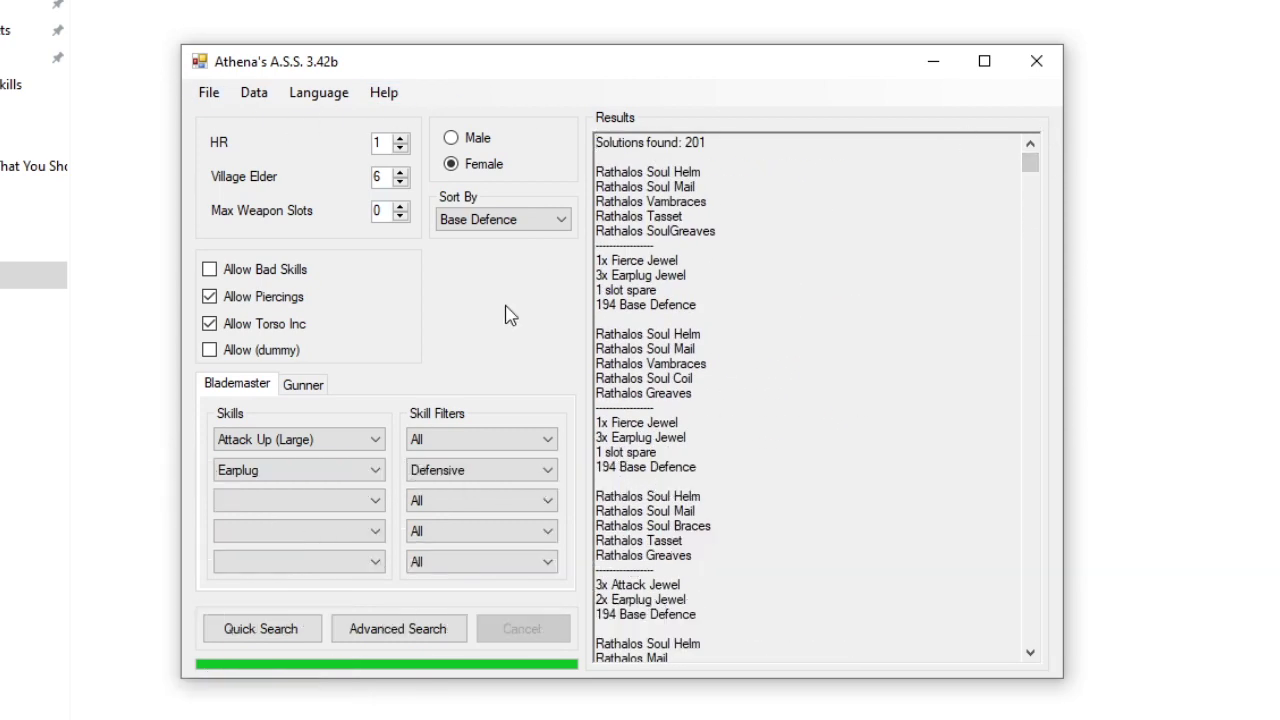